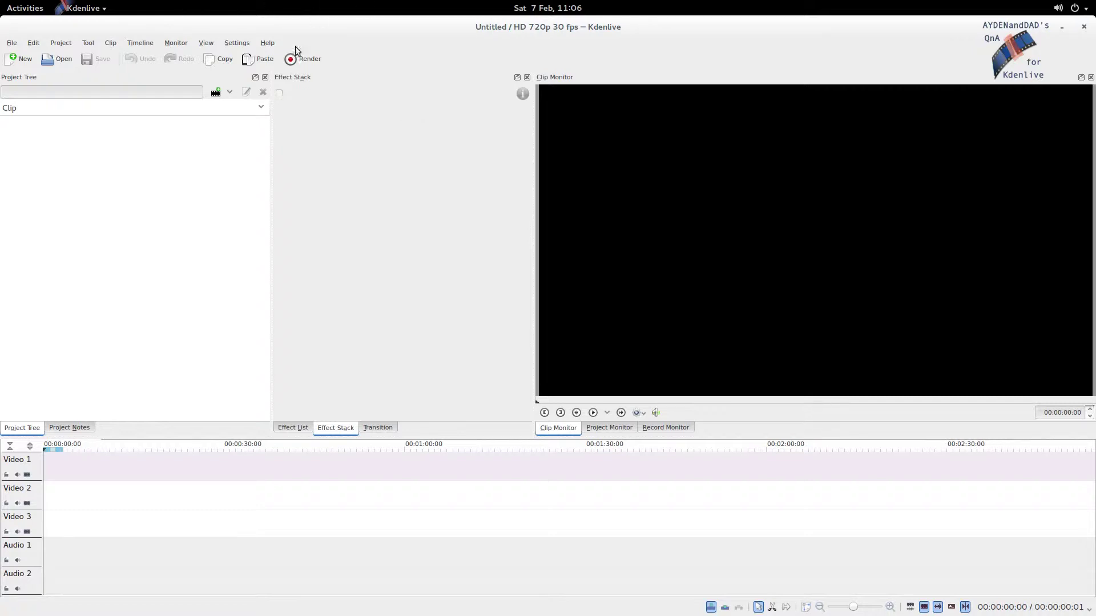
- Open the recent Demo4_FinalStand project
{"action": "left_click", "coordinate": [12, 44]}
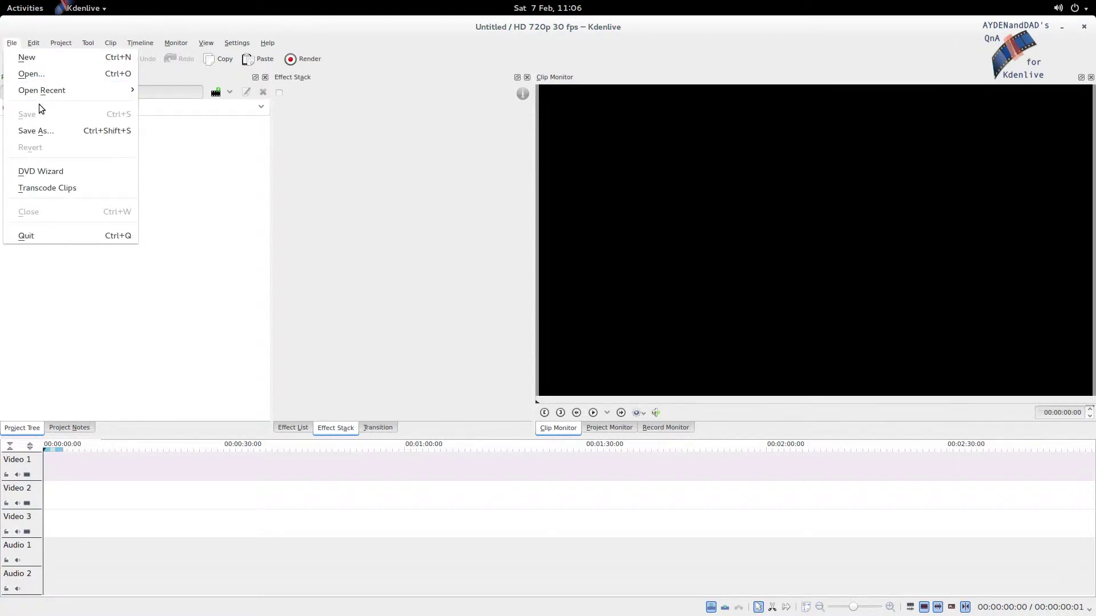
{"action": "mouse_move", "coordinate": [69, 92]}
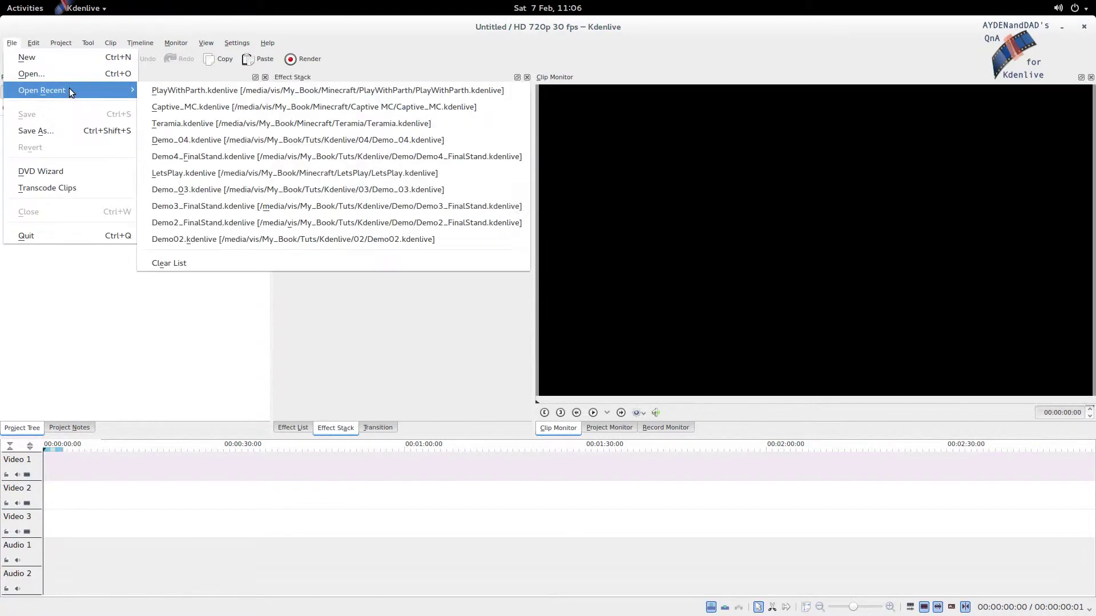
{"action": "left_click", "coordinate": [197, 159]}
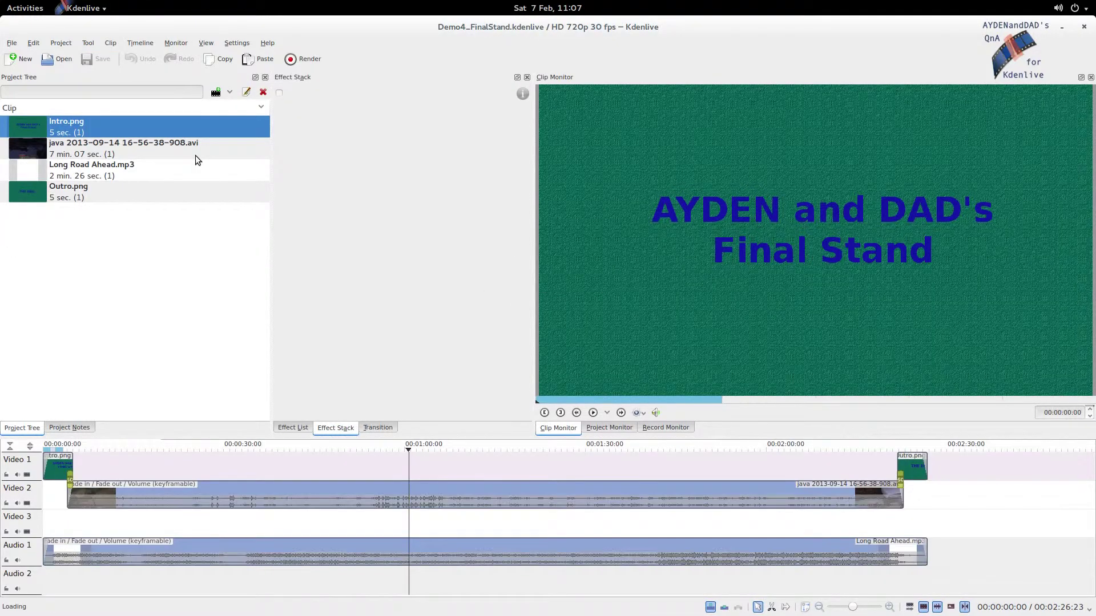
- Save a copy of the project as Demo5_FinalStand.kdenlive
{"action": "left_click", "coordinate": [12, 43]}
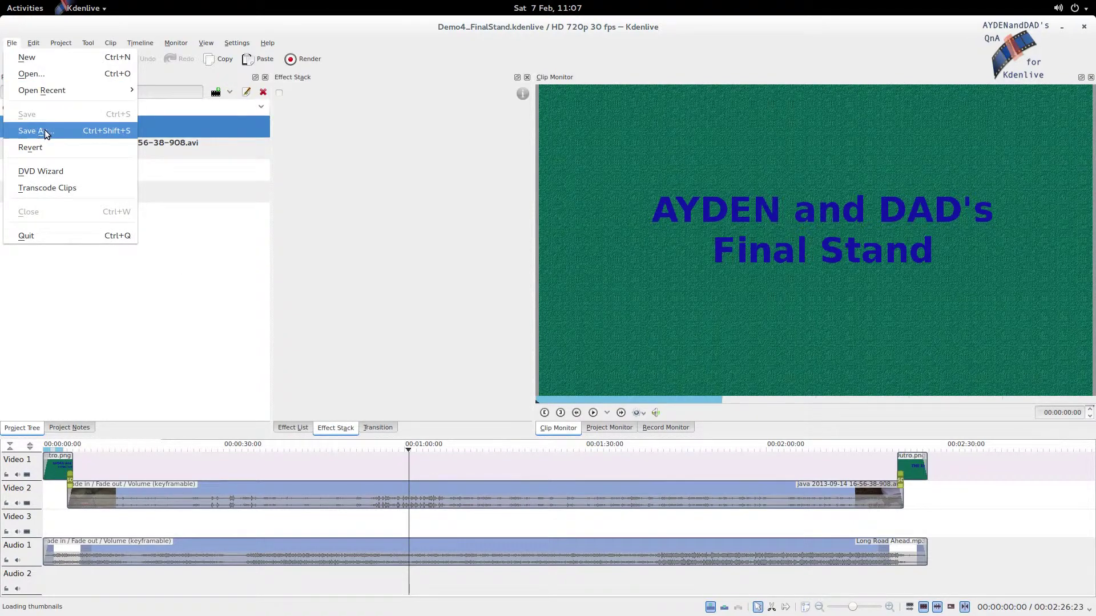
{"action": "left_click", "coordinate": [45, 132]}
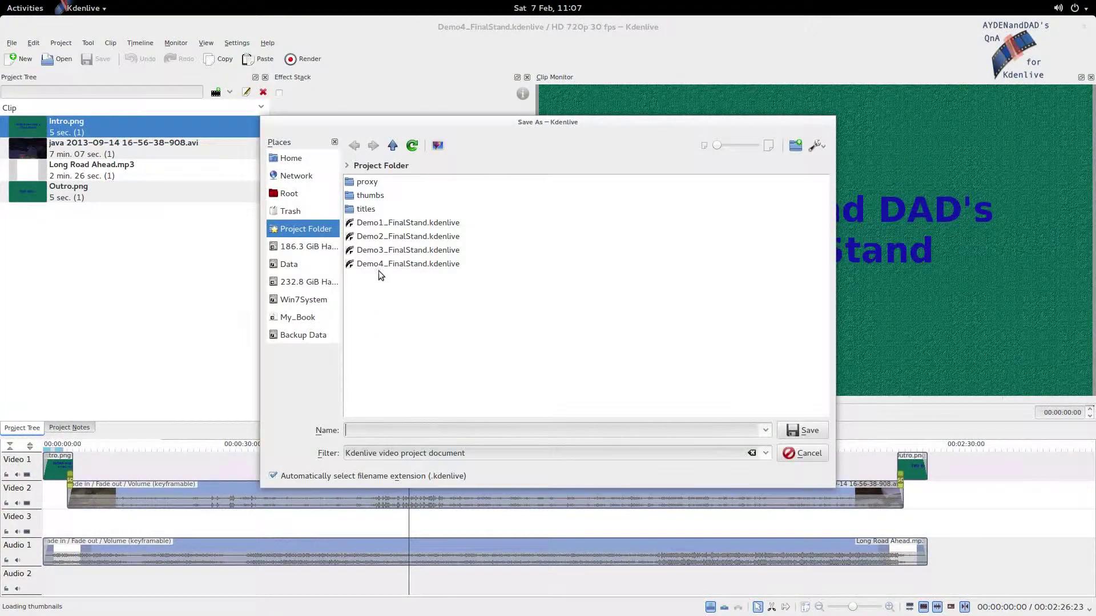
{"action": "left_click", "coordinate": [386, 264]}
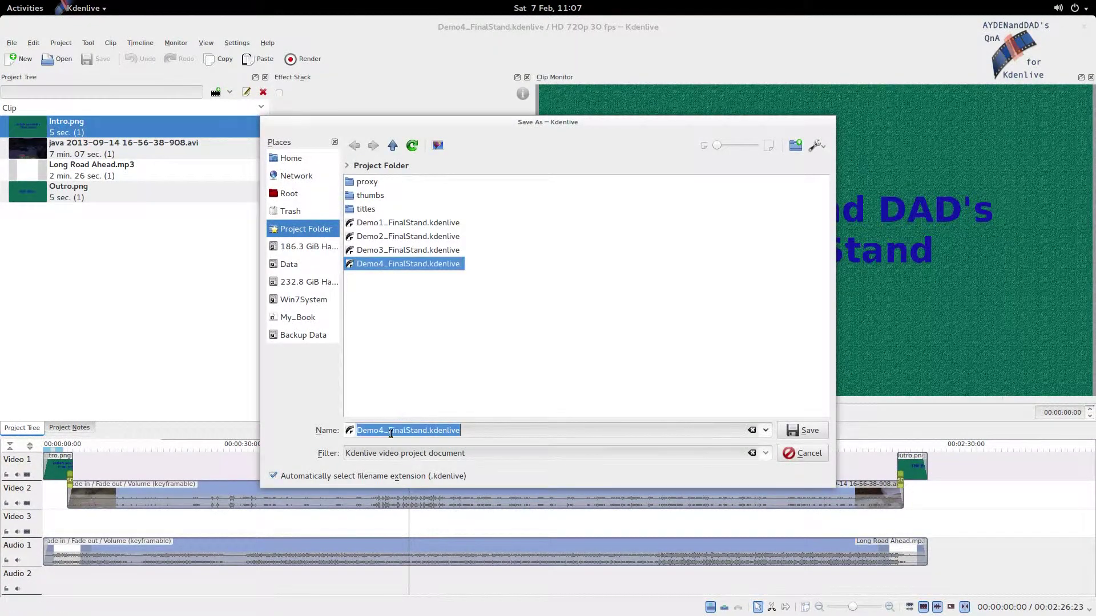
{"action": "left_click_drag", "start_coordinate": [386, 430], "coordinate": [382, 431]}
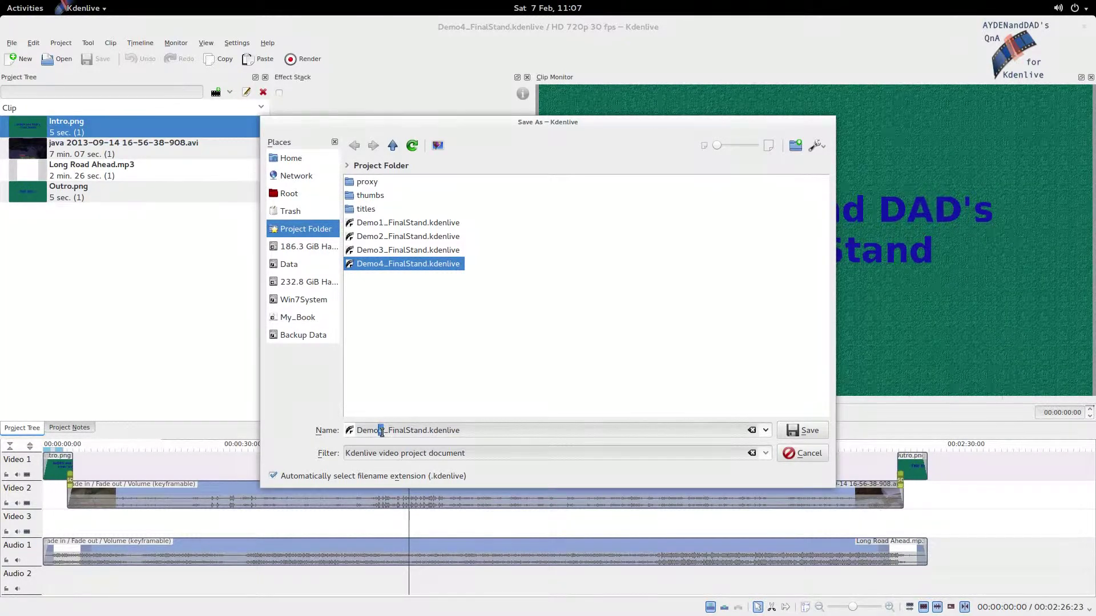
{"action": "type", "text": "5"}
{"action": "left_click", "coordinate": [802, 431]}
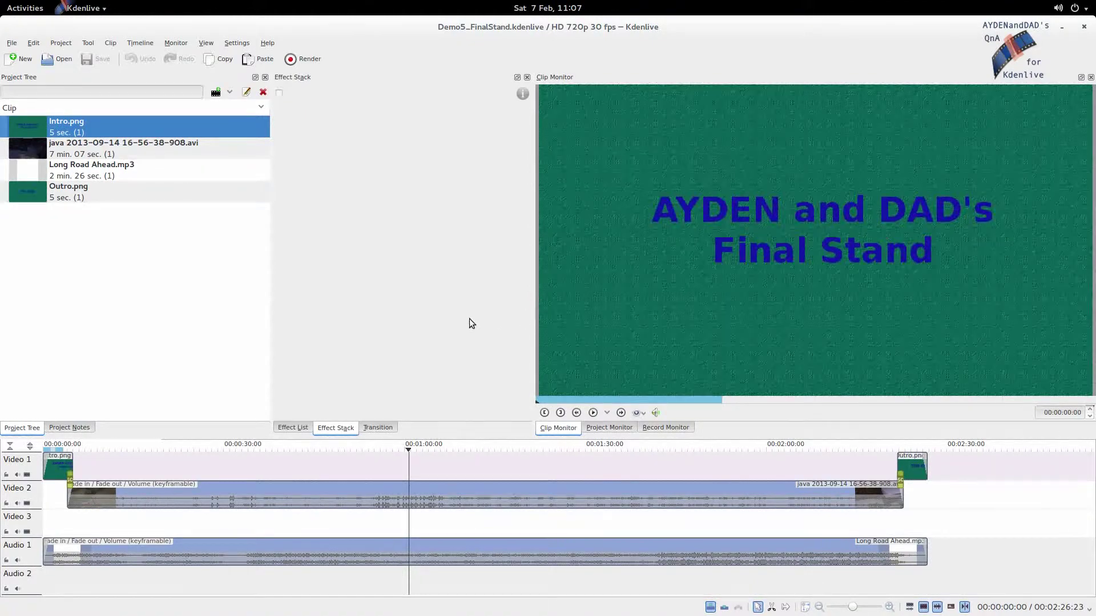
- Jump to the watermark frame at 00:00:48:20 and start a new title clip
{"action": "left_click", "coordinate": [335, 473]}
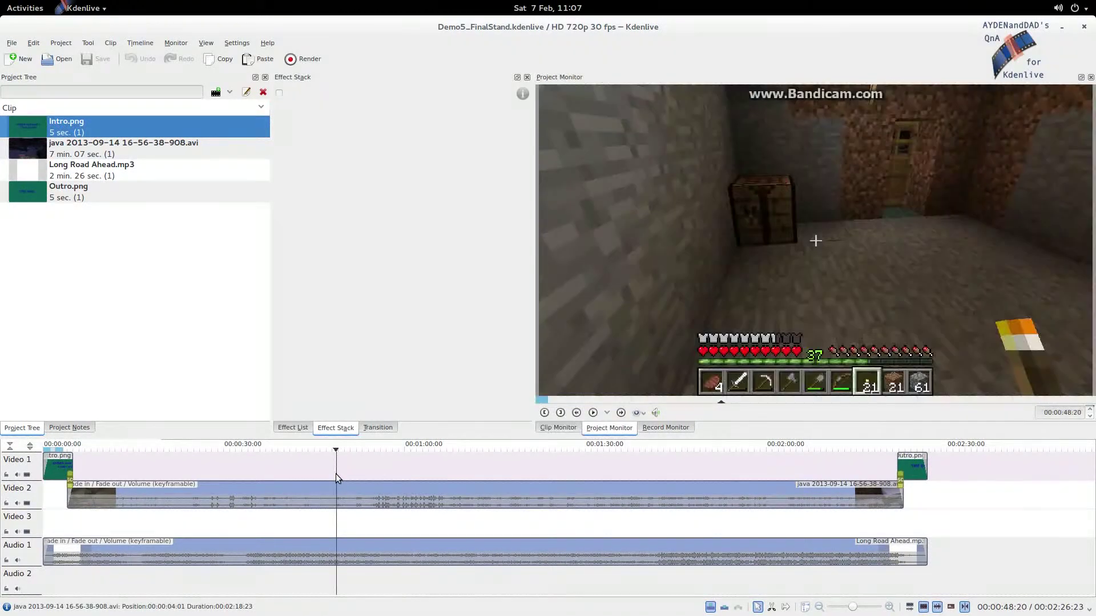
{"action": "left_click", "coordinate": [230, 93]}
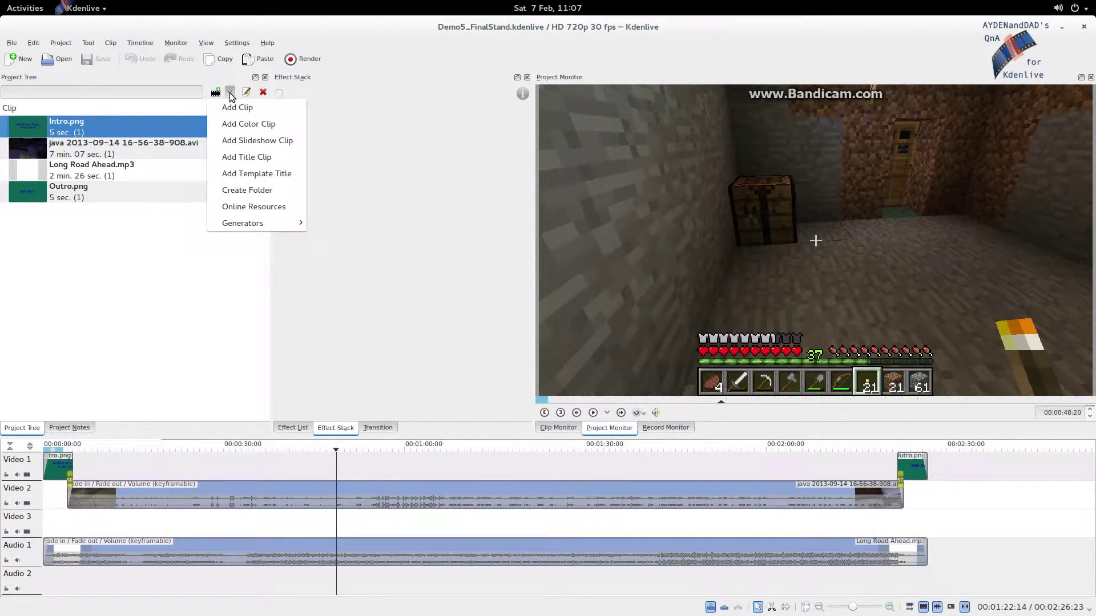
{"action": "left_click", "coordinate": [244, 159]}
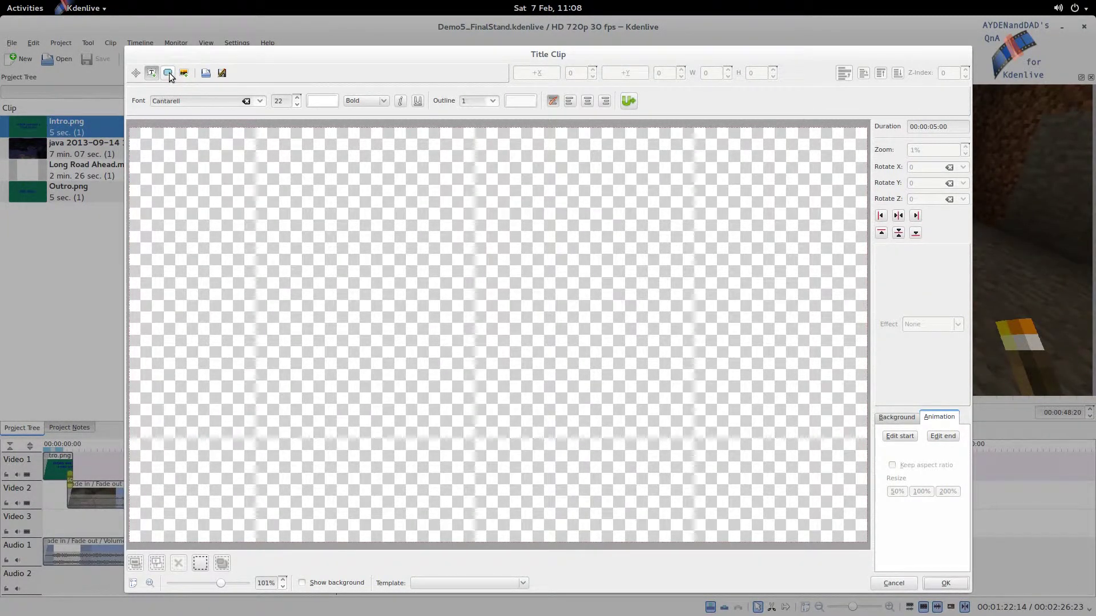
- Draw a 425×81 black rectangle near the top of the title canvas
{"action": "left_click", "coordinate": [168, 73]}
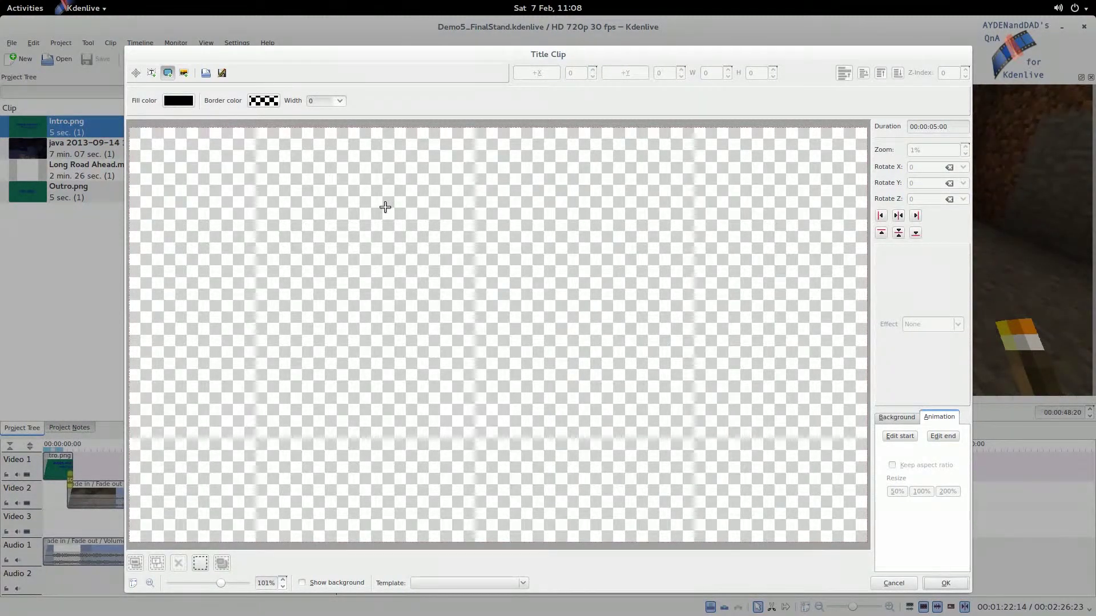
{"action": "mouse_move", "coordinate": [385, 206]}
{"action": "left_mouse_down"}
{"action": "mouse_move", "coordinate": [423, 237]}
{"action": "mouse_move", "coordinate": [629, 251]}
{"action": "left_mouse_up"}
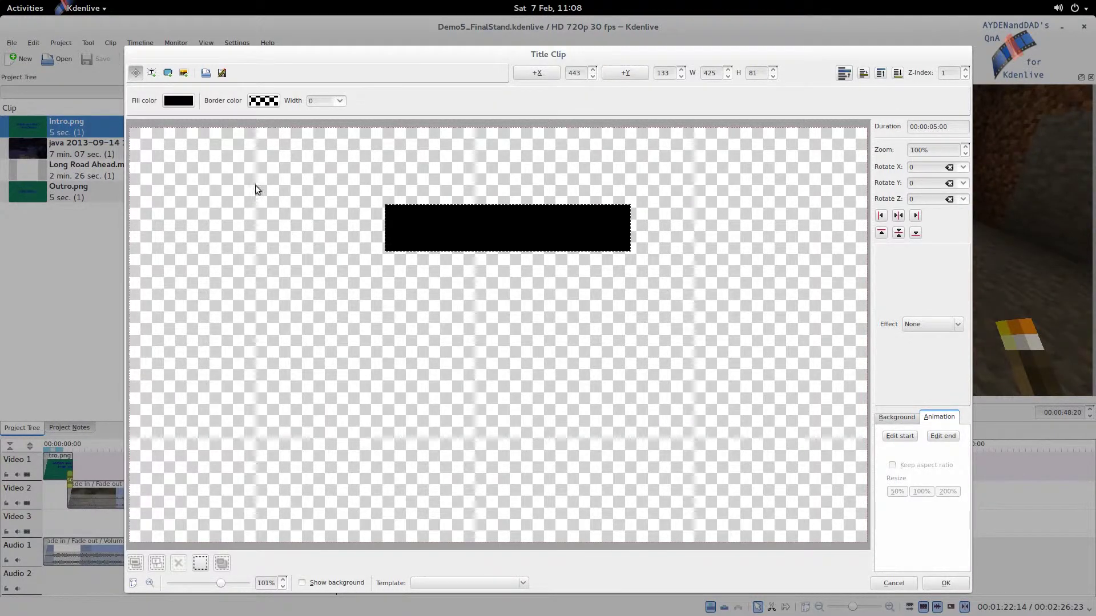
- Add the text AYDENandDAD's Final Stand and move it into the black rectangle
{"action": "left_click", "coordinate": [152, 72]}
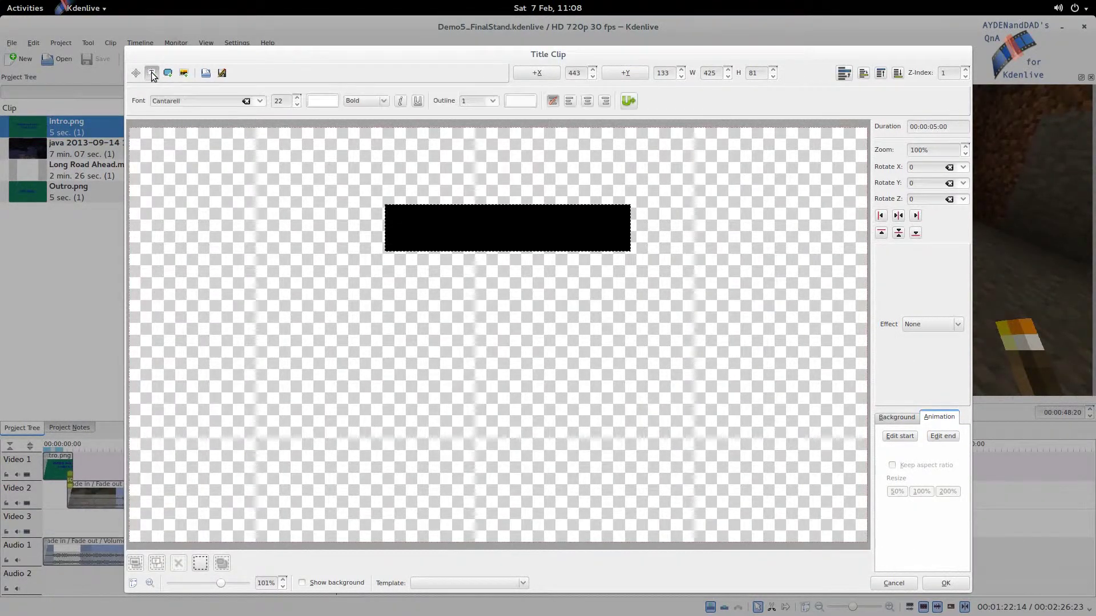
{"action": "left_click", "coordinate": [392, 146]}
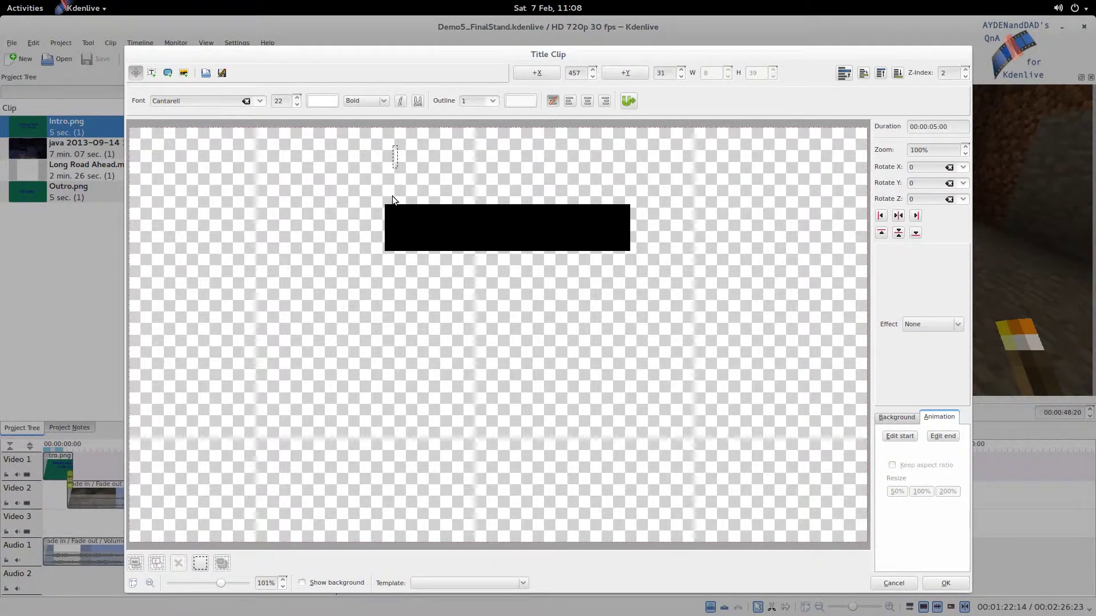
{"action": "type", "text": "YDENand"}
{"action": "key", "text": "BackSpace"}
{"action": "key", "text": "BackSpace"}
{"action": "key", "text": "BackSpace"}
{"action": "left_click", "coordinate": [392, 196]}
{"action": "left_click_drag", "start_coordinate": [422, 156], "coordinate": [425, 222]}
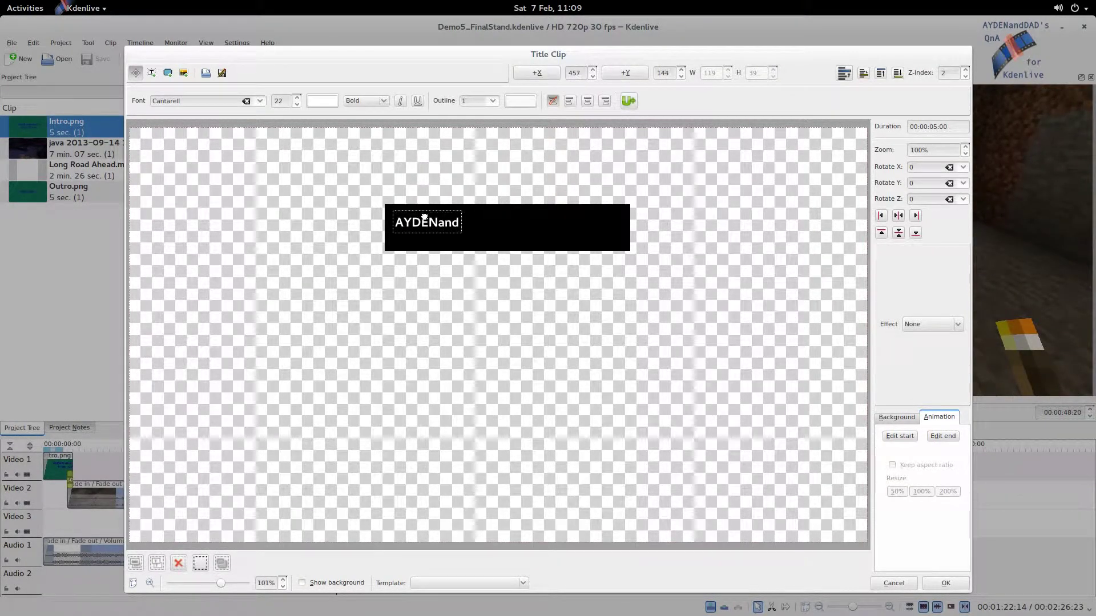
{"action": "double_click", "coordinate": [457, 229]}
{"action": "left_click", "coordinate": [461, 231]}
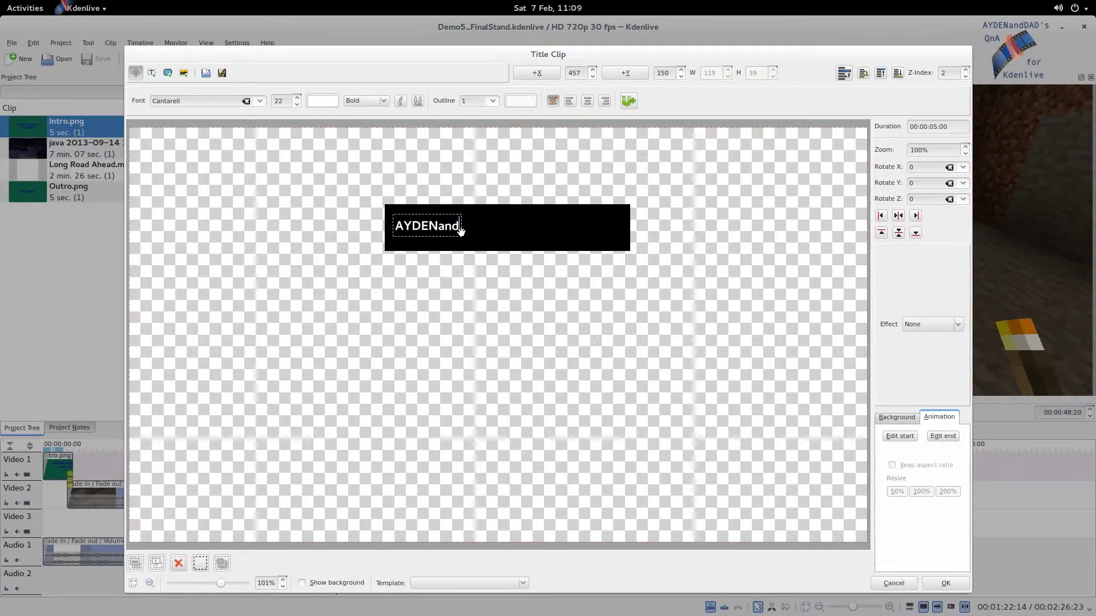
{"action": "type", "text": "DAD's Final"}
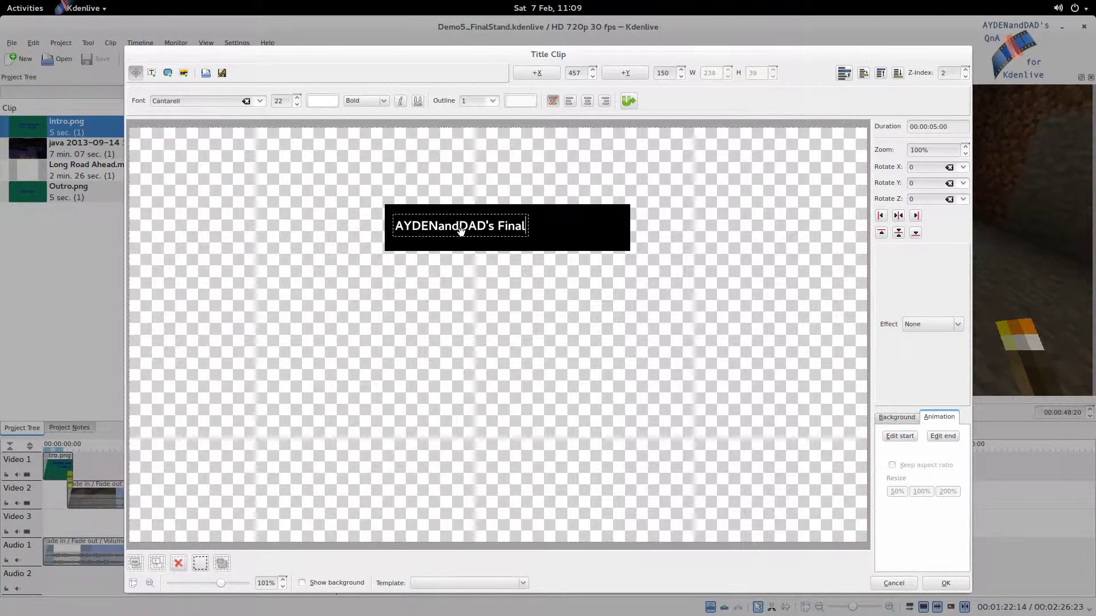
{"action": "type", "text": " Stand"}
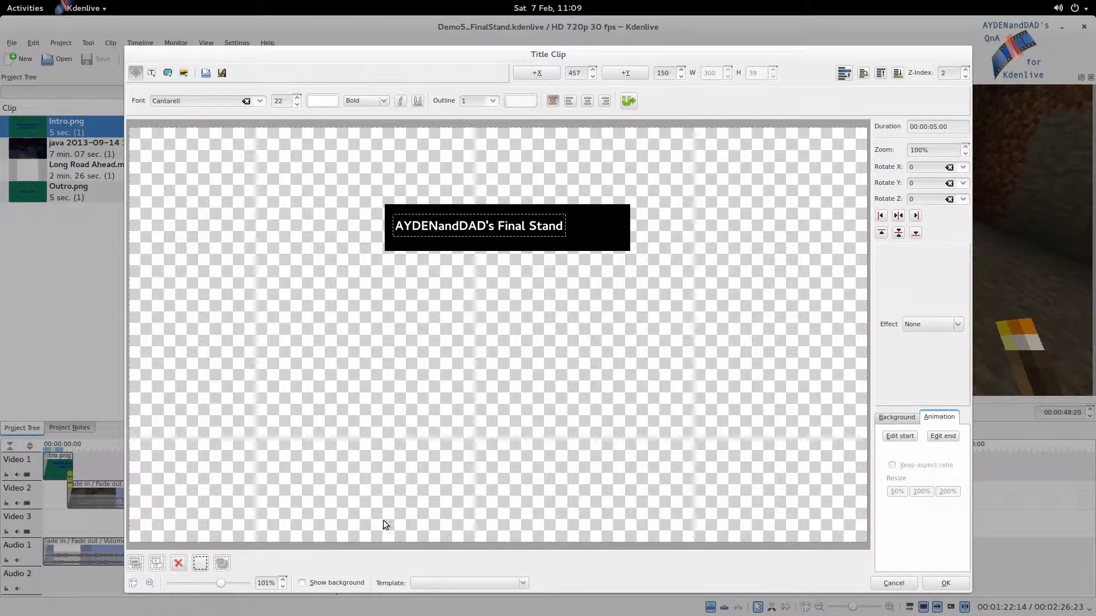
- Show the gameplay behind the title and resize the black box to a 318×36 bar at the left edge
{"action": "left_click", "coordinate": [303, 583]}
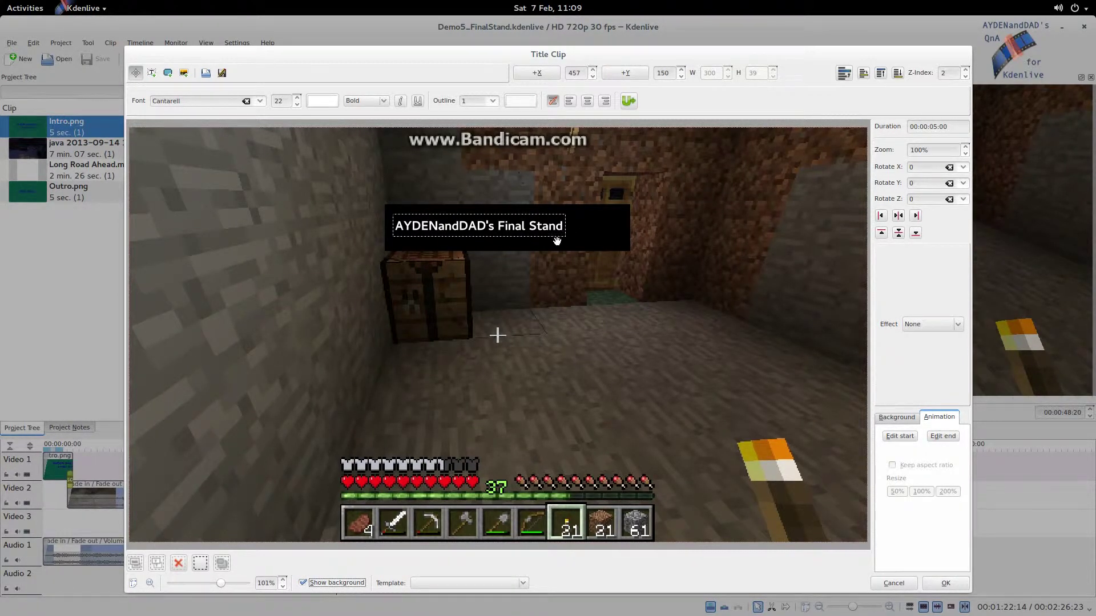
{"action": "left_click_drag", "start_coordinate": [599, 227], "coordinate": [629, 180]}
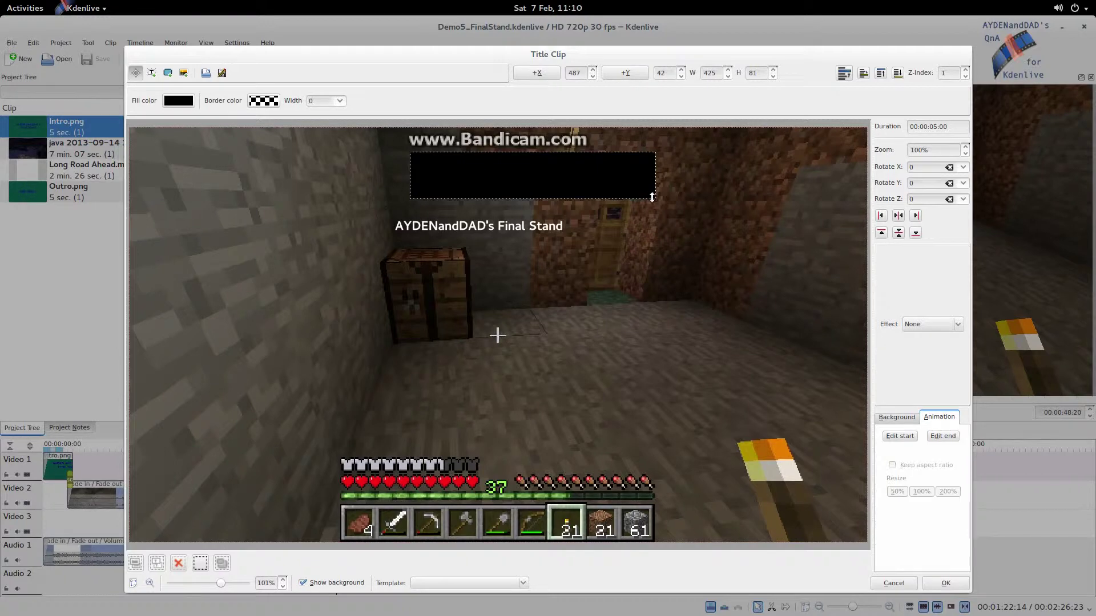
{"action": "left_click_drag", "start_coordinate": [654, 197], "coordinate": [595, 151]}
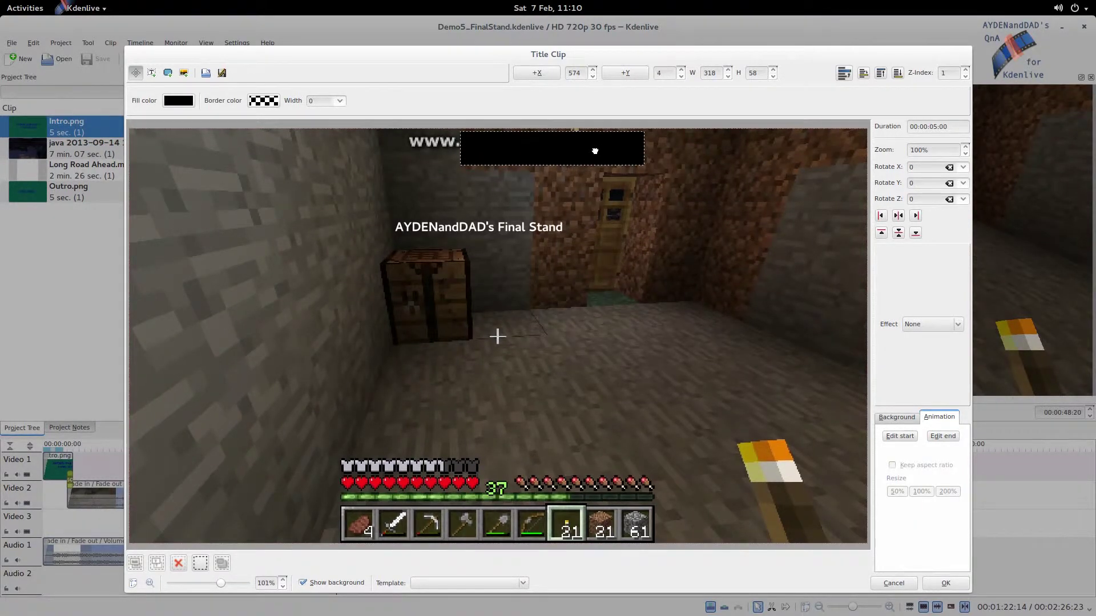
{"action": "left_click", "coordinate": [567, 165]}
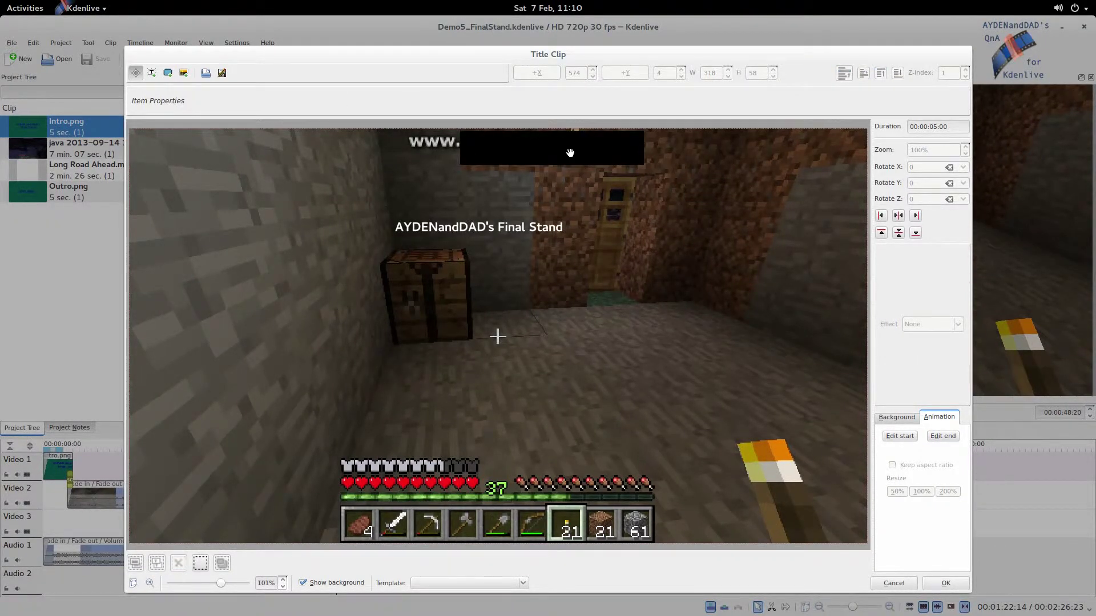
{"action": "left_click", "coordinate": [570, 153]}
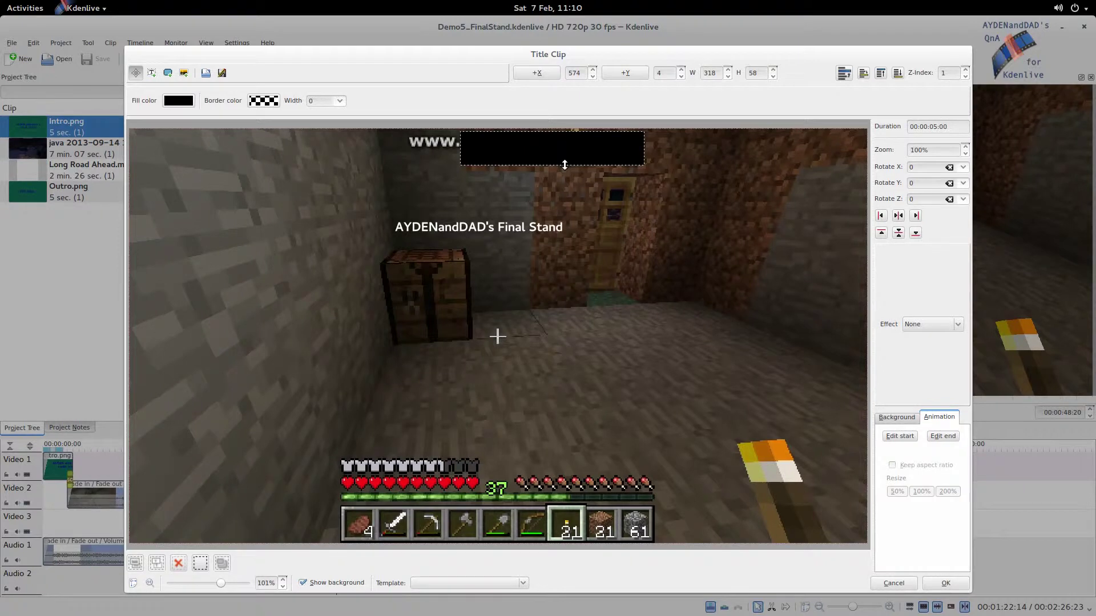
{"action": "left_click_drag", "start_coordinate": [564, 164], "coordinate": [564, 152]}
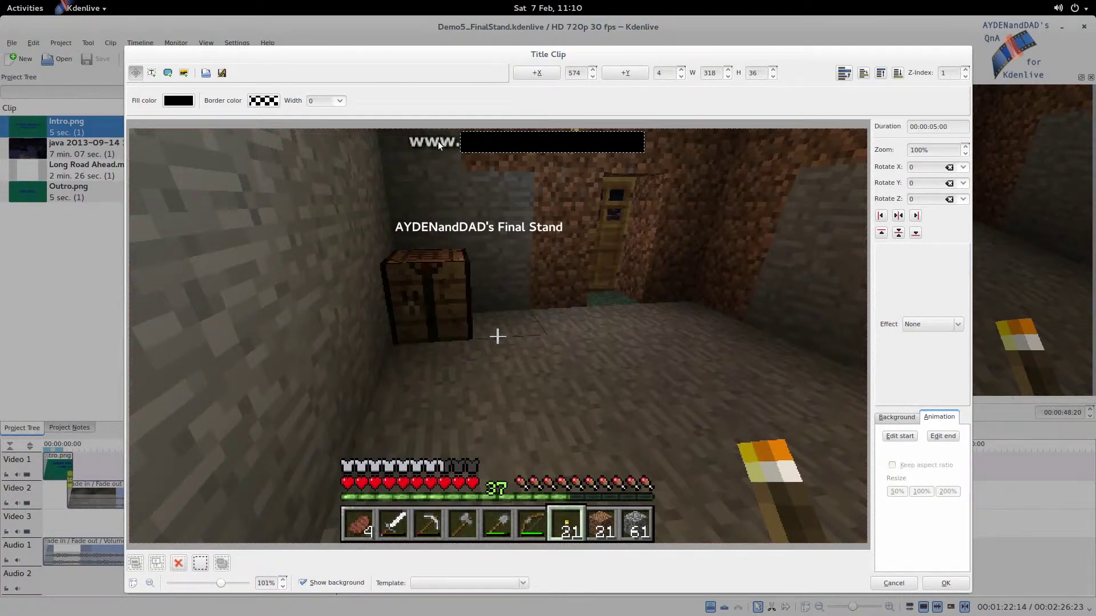
{"action": "mouse_move", "coordinate": [579, 143]}
{"action": "left_mouse_down"}
{"action": "mouse_move", "coordinate": [525, 143]}
{"action": "mouse_move", "coordinate": [535, 156]}
{"action": "mouse_move", "coordinate": [604, 147]}
{"action": "mouse_move", "coordinate": [582, 142]}
{"action": "left_mouse_up"}
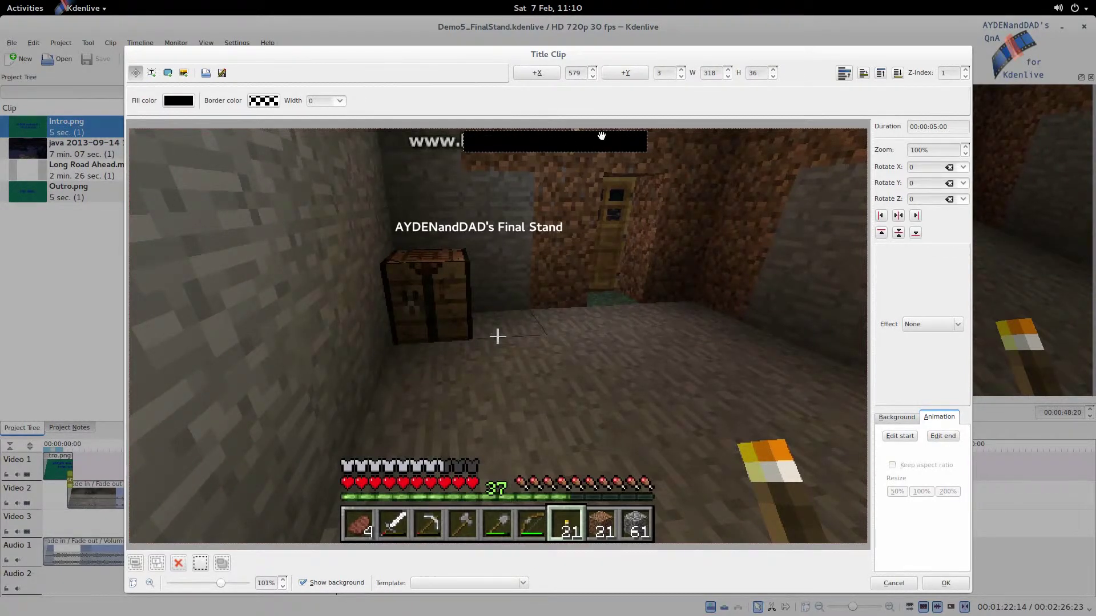
{"action": "left_click", "coordinate": [881, 216]}
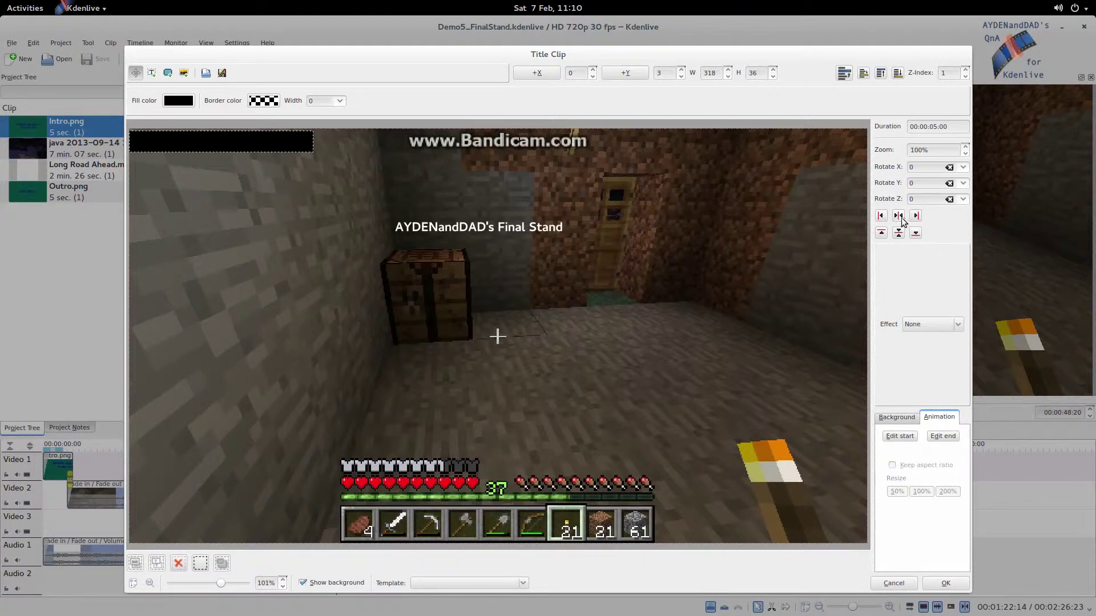
- Place the black bar at the top centre (481, 3) over the watermark and drag the title text onto it
{"action": "left_click", "coordinate": [898, 233]}
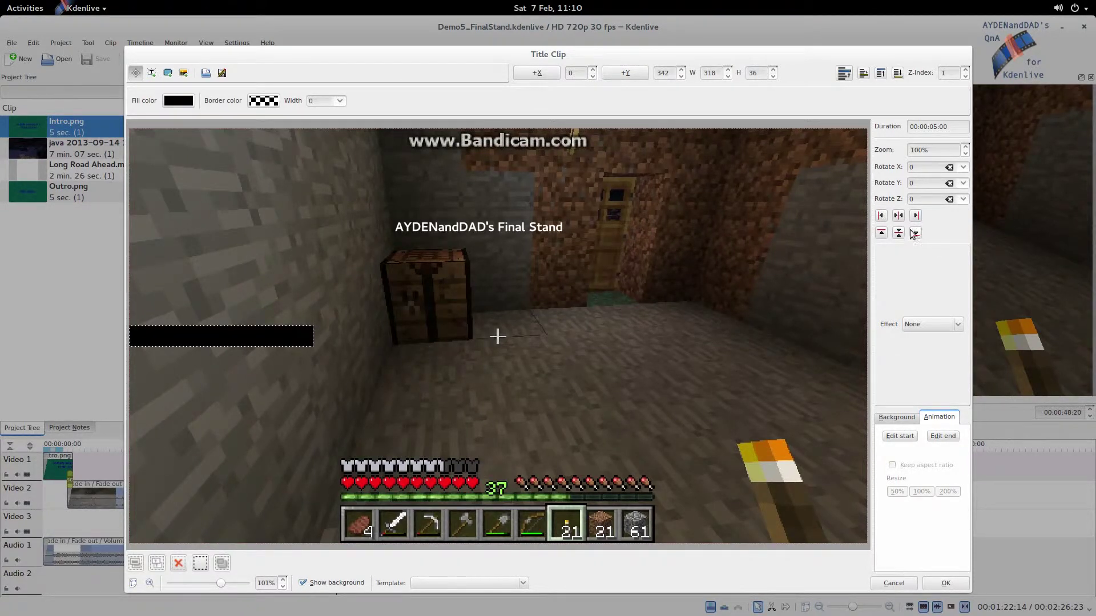
{"action": "left_click", "coordinate": [899, 218]}
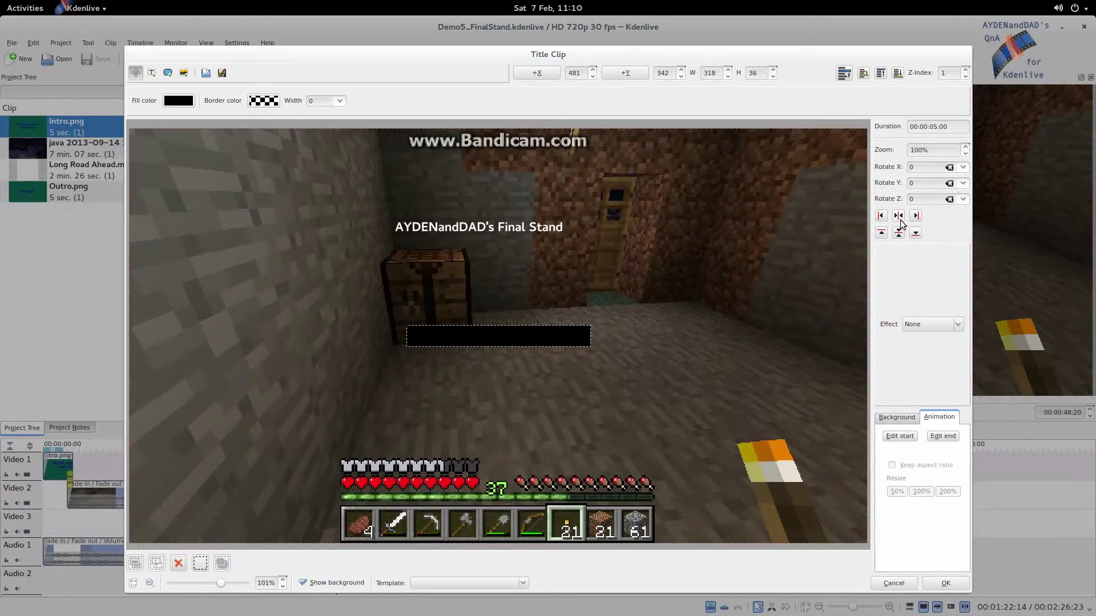
{"action": "left_click", "coordinate": [881, 233]}
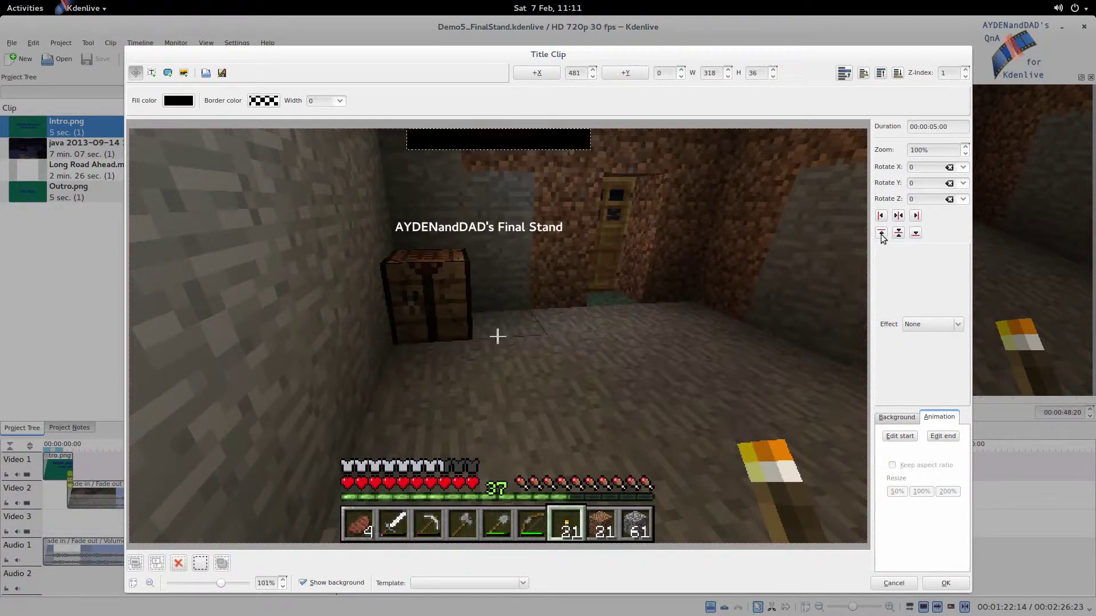
{"action": "left_click_drag", "start_coordinate": [549, 141], "coordinate": [608, 147]}
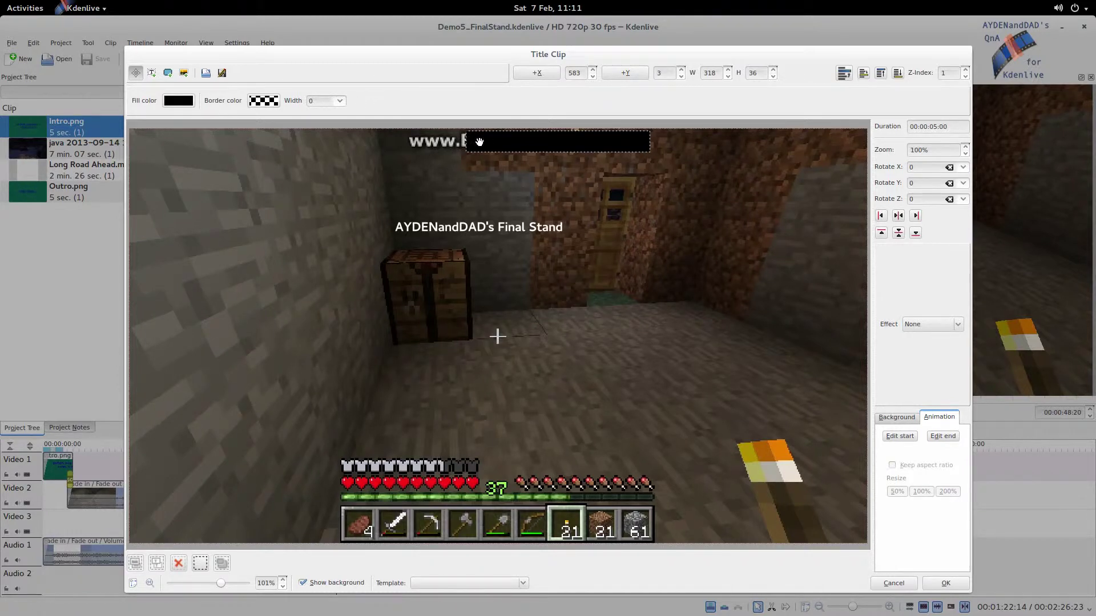
{"action": "left_click", "coordinate": [899, 217]}
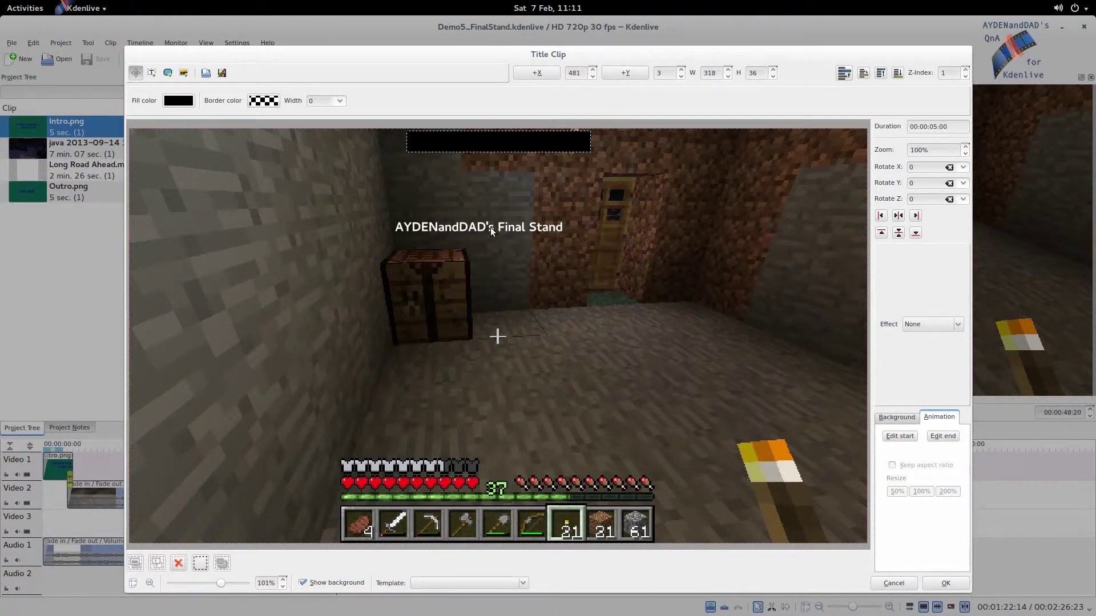
{"action": "left_click_drag", "start_coordinate": [490, 227], "coordinate": [570, 140]}
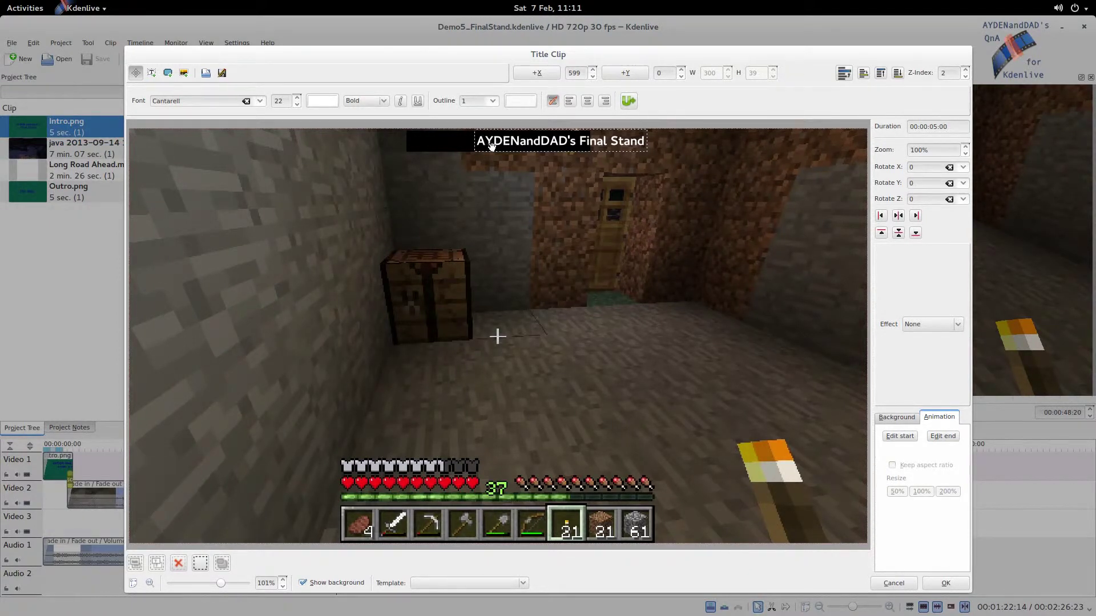
- Nudge the title text up and centre it horizontally inside the black bar at 490, -2
{"action": "left_click_drag", "start_coordinate": [512, 139], "coordinate": [511, 139]}
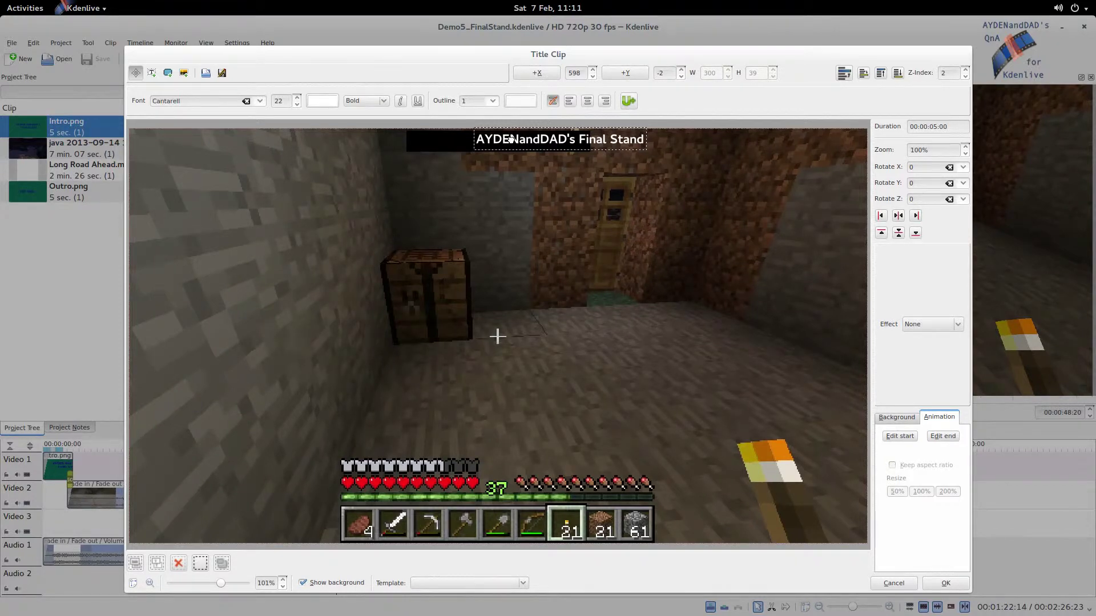
{"action": "left_click", "coordinate": [897, 216]}
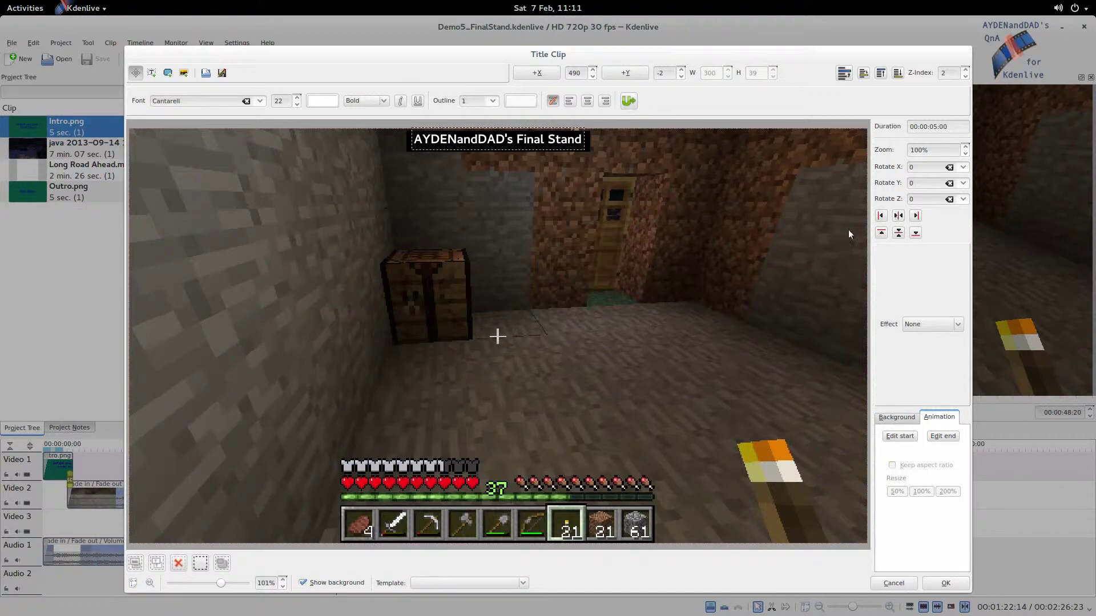
{"action": "left_click", "coordinate": [662, 306]}
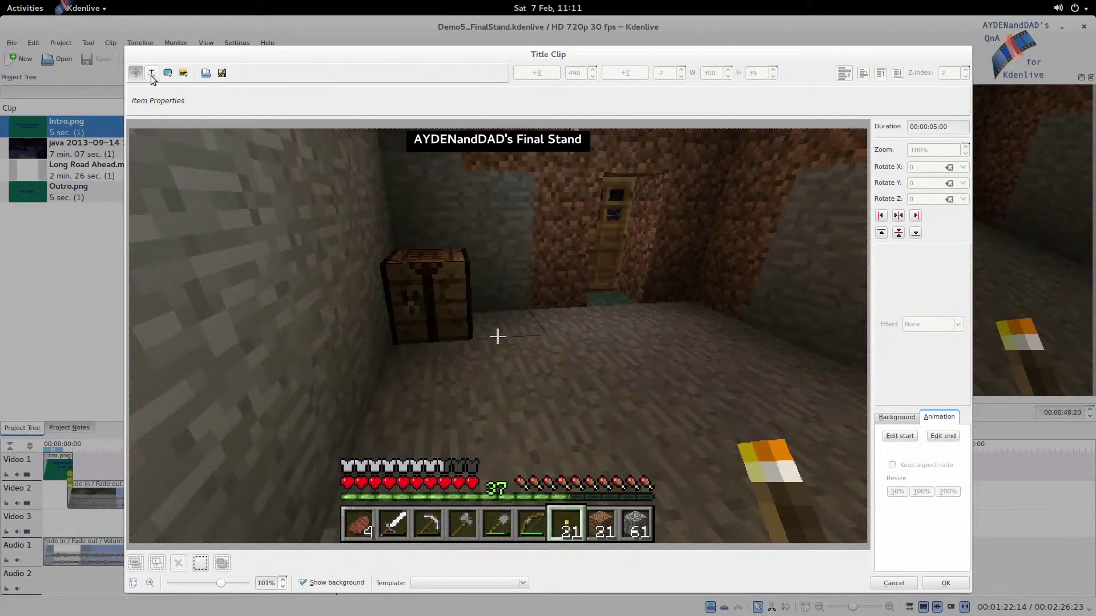
{"action": "left_click", "coordinate": [457, 138]}
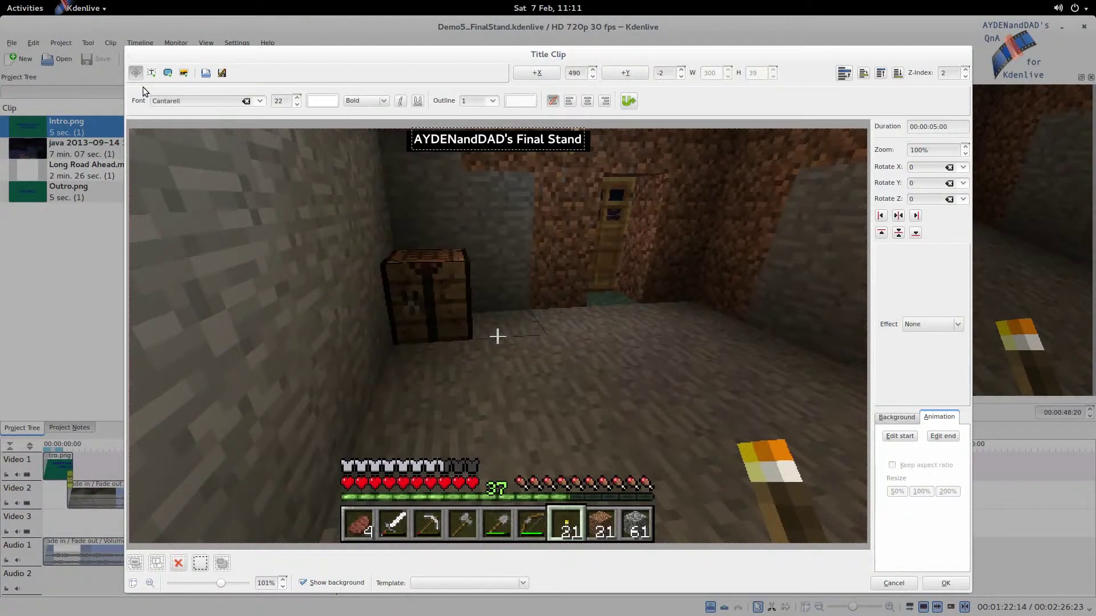
{"action": "left_click", "coordinate": [260, 102]}
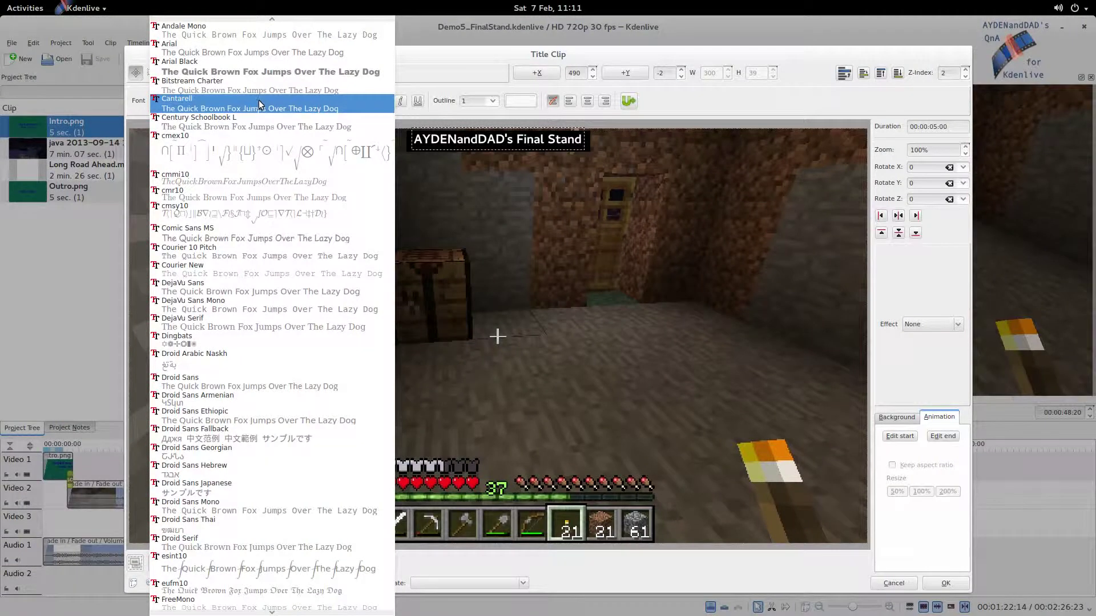
{"action": "left_click", "coordinate": [261, 101]}
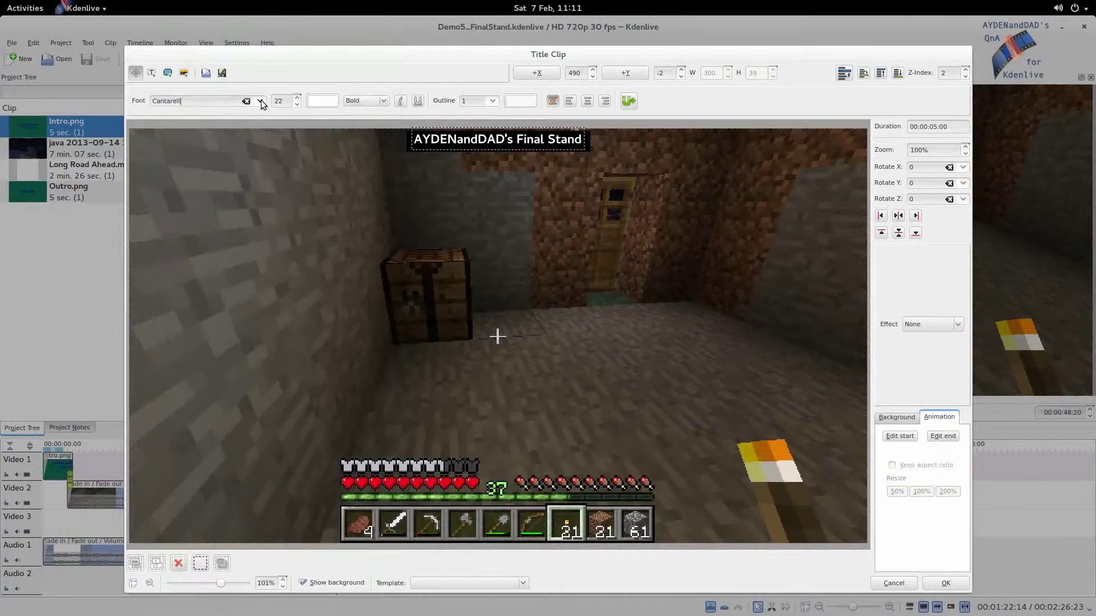
{"action": "left_click", "coordinate": [296, 107]}
{"action": "left_click", "coordinate": [295, 105]}
{"action": "left_click", "coordinate": [297, 105]}
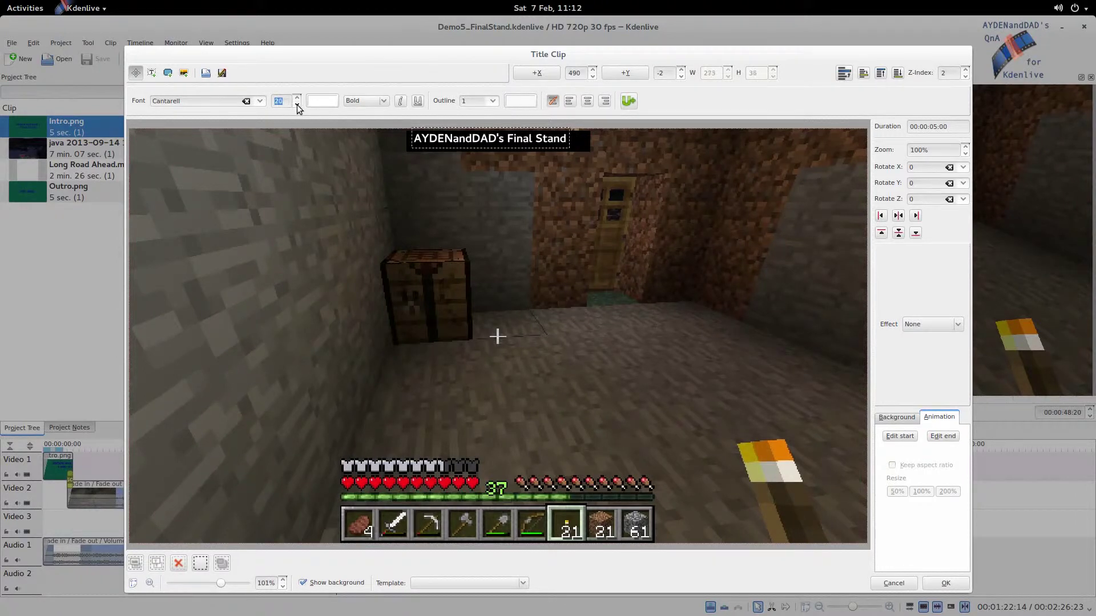
{"action": "left_click", "coordinate": [297, 104]}
{"action": "left_click", "coordinate": [297, 105]}
{"action": "left_click", "coordinate": [297, 104]}
{"action": "left_click", "coordinate": [297, 104]}
{"action": "left_click", "coordinate": [296, 98]}
{"action": "left_click", "coordinate": [297, 98]}
{"action": "left_click", "coordinate": [297, 99]}
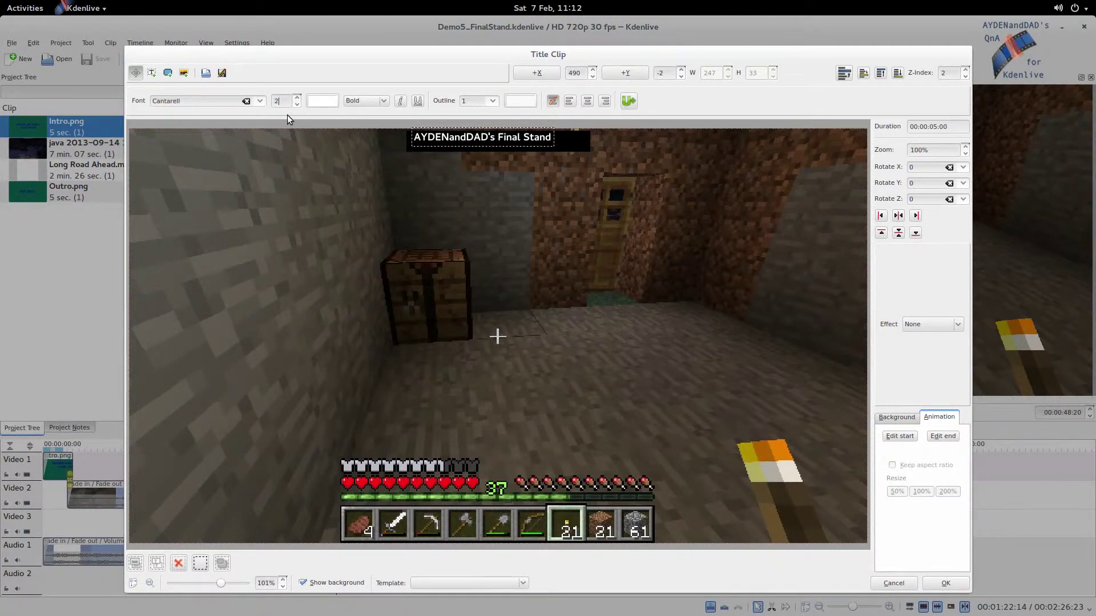
{"action": "type", "text": "22"}
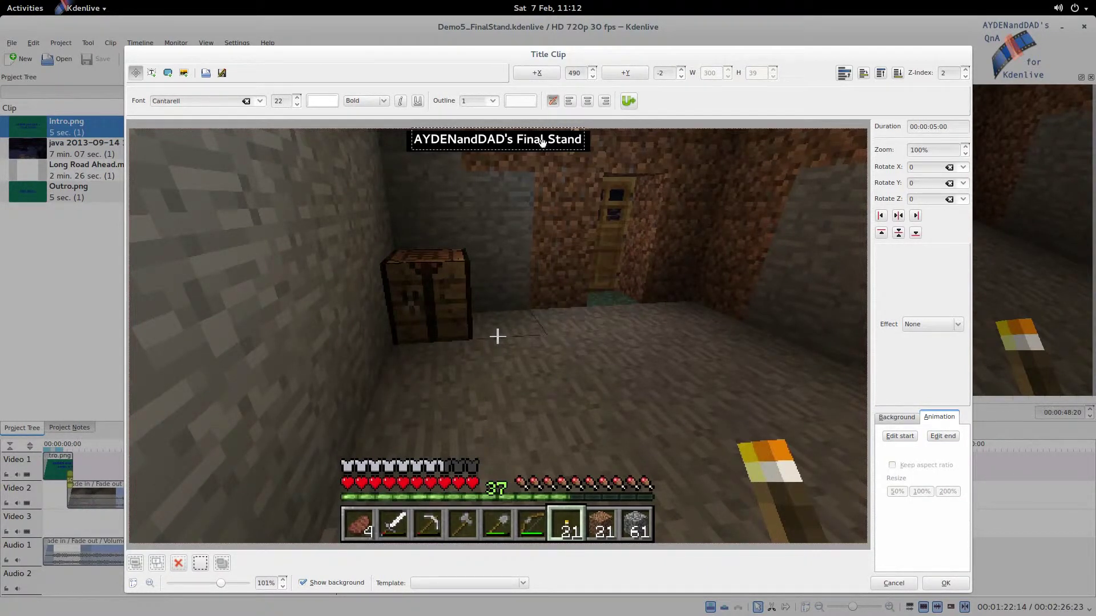
- Move the title text and black box down to mid-frame, with the text over the box
{"action": "left_click_drag", "start_coordinate": [524, 141], "coordinate": [550, 251]}
{"action": "left_click_drag", "start_coordinate": [513, 144], "coordinate": [536, 206]}
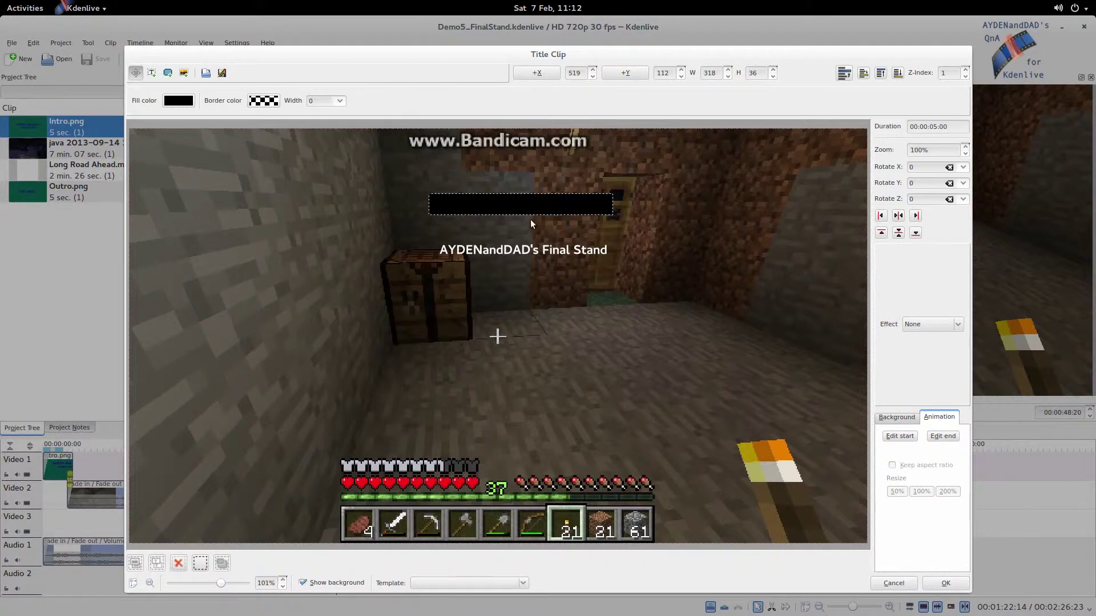
{"action": "left_click", "coordinate": [526, 250]}
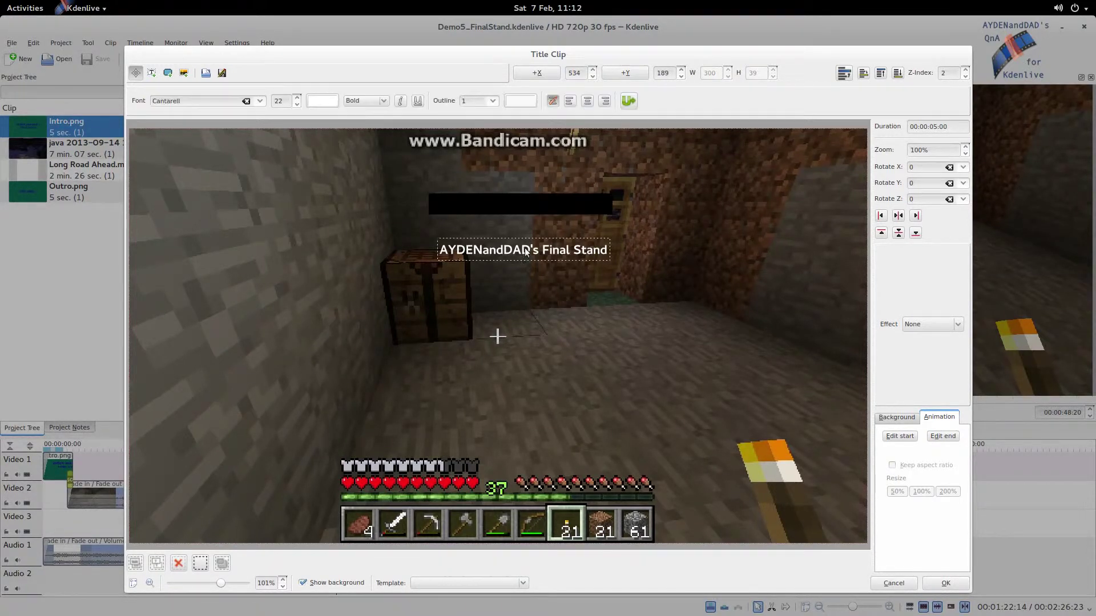
{"action": "mouse_move", "coordinate": [535, 249]}
{"action": "left_mouse_down"}
{"action": "mouse_move", "coordinate": [526, 208]}
{"action": "mouse_move", "coordinate": [535, 251]}
{"action": "left_mouse_up"}
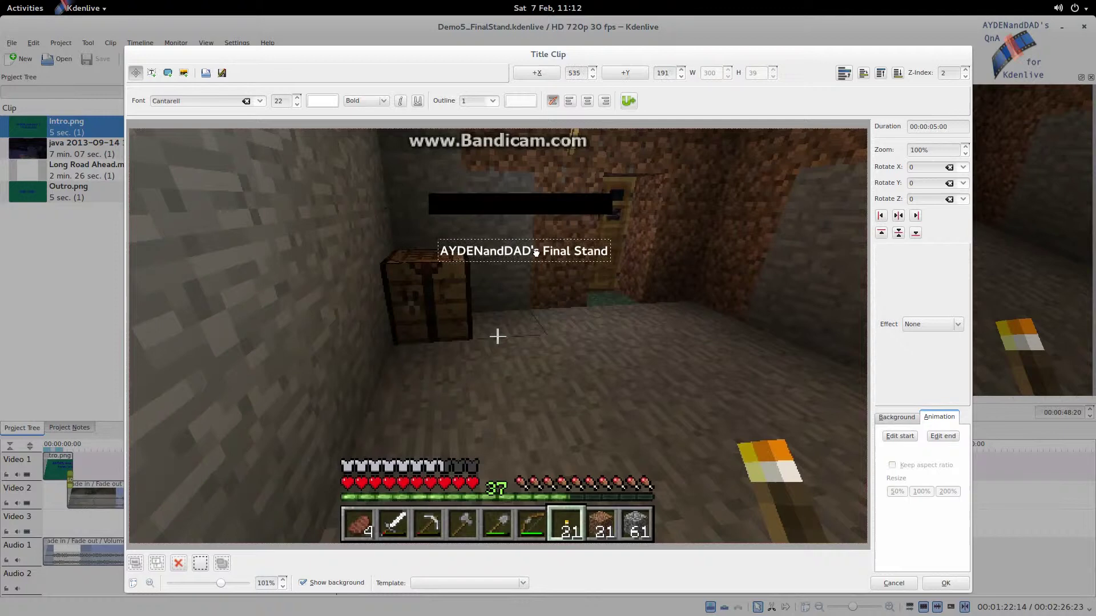
{"action": "left_click", "coordinate": [542, 204]}
{"action": "left_click_drag", "start_coordinate": [541, 204], "coordinate": [542, 206]}
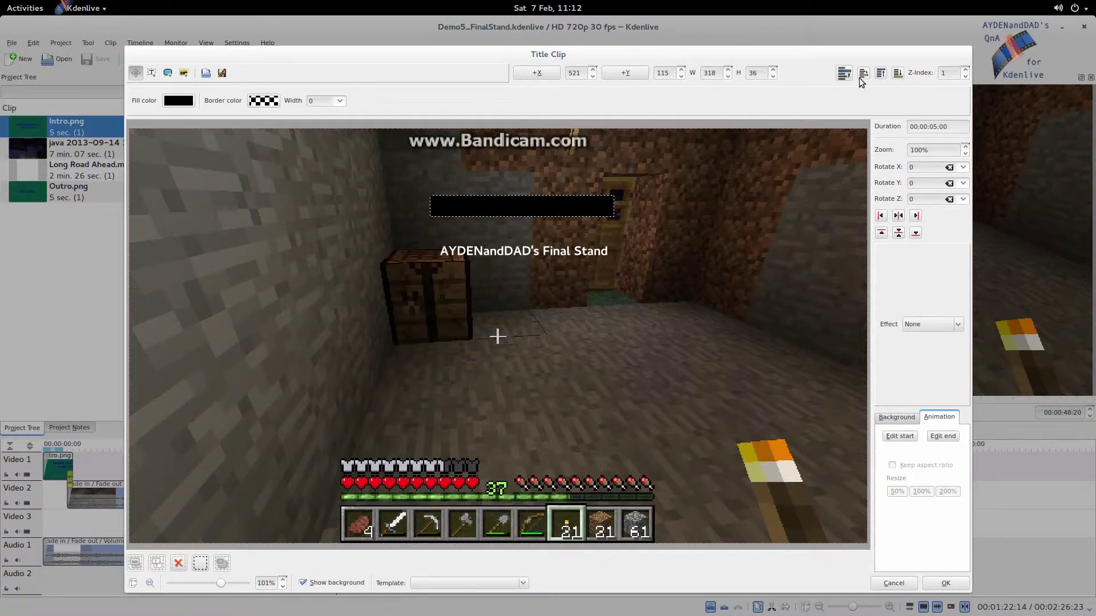
{"action": "left_click", "coordinate": [543, 250]}
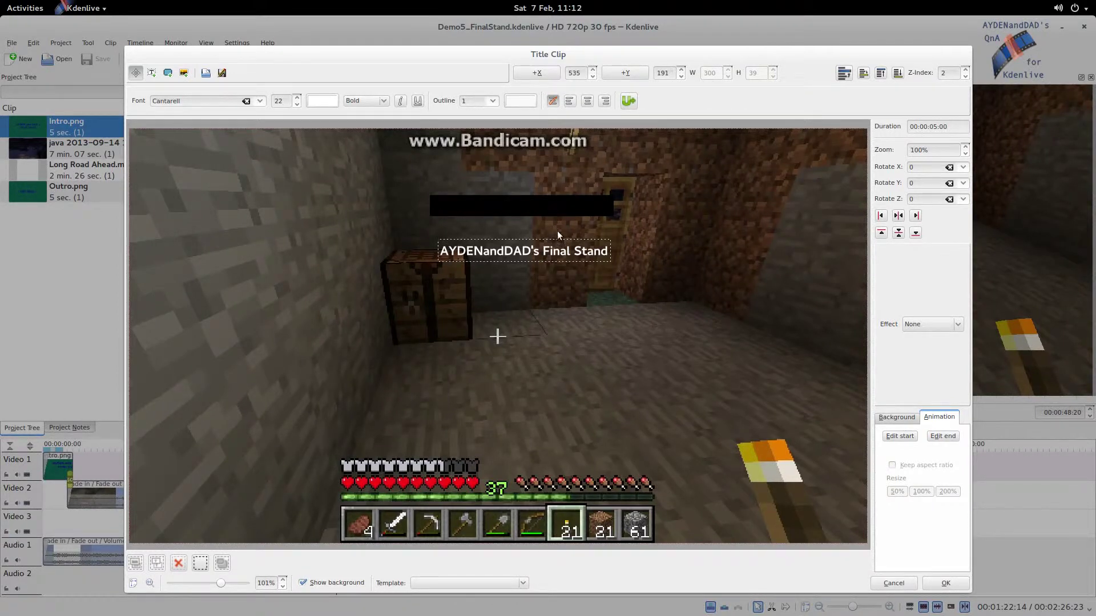
{"action": "left_click", "coordinate": [548, 204]}
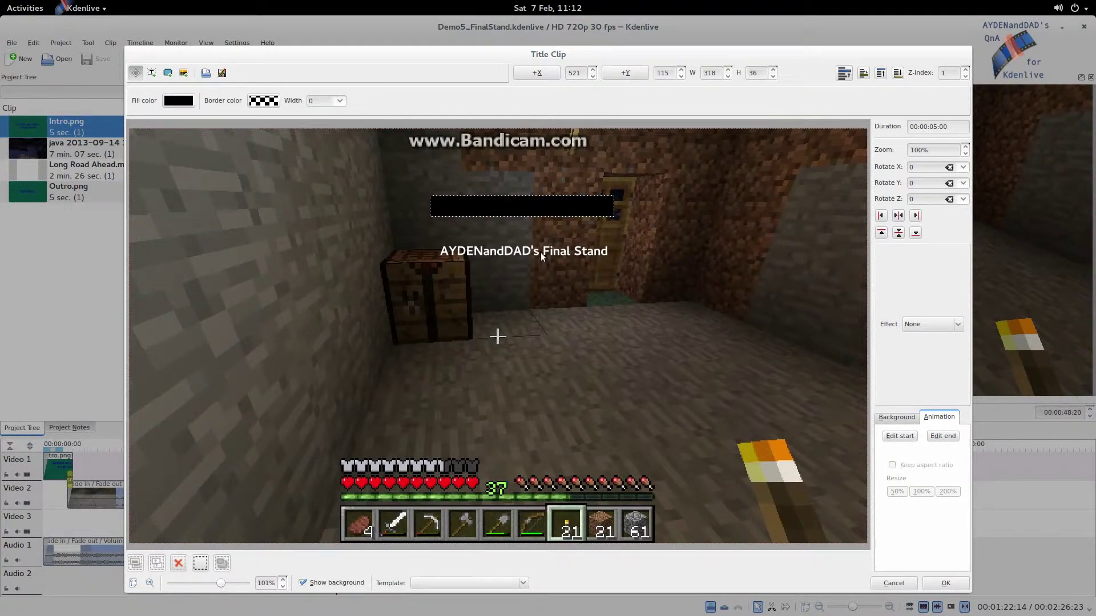
- Send the black box behind the title text, giving it Z-index -1
{"action": "left_click", "coordinate": [883, 77]}
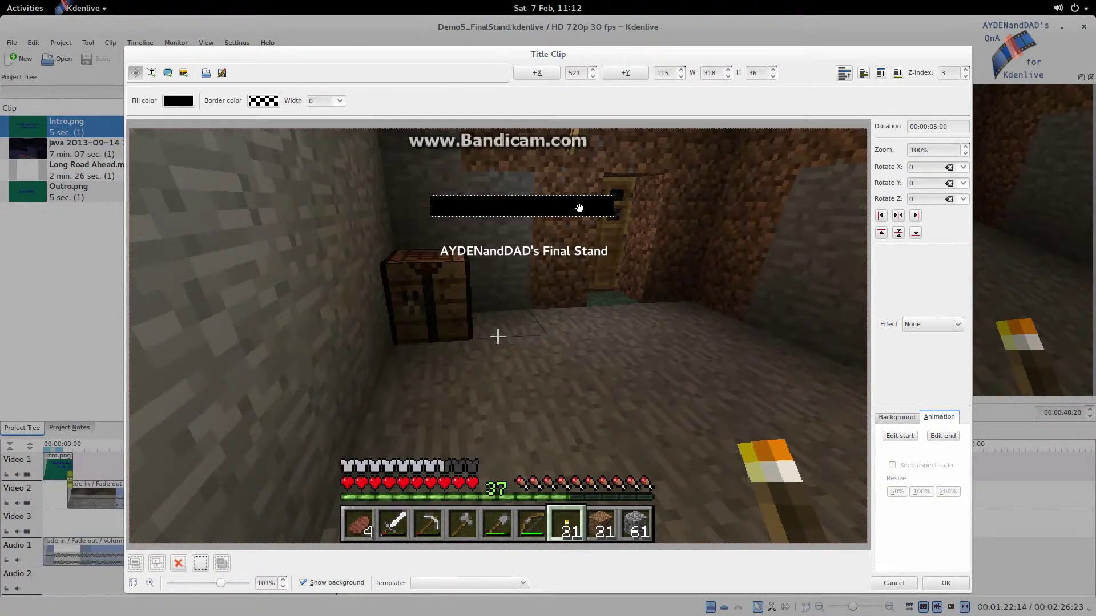
{"action": "mouse_move", "coordinate": [580, 207]}
{"action": "left_mouse_down"}
{"action": "mouse_move", "coordinate": [588, 258]}
{"action": "mouse_move", "coordinate": [591, 217]}
{"action": "left_mouse_up"}
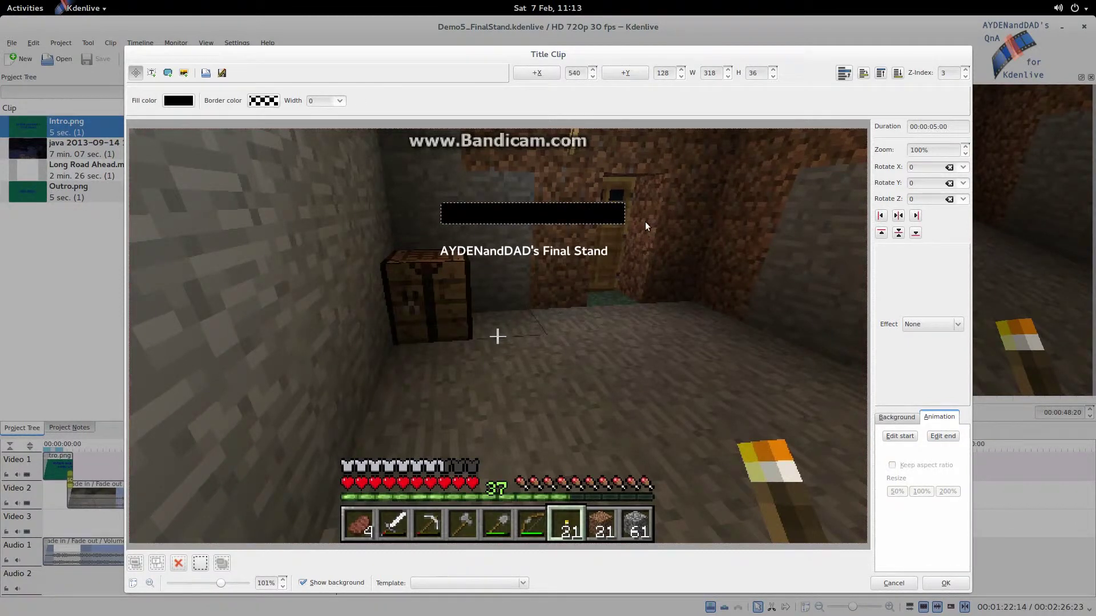
{"action": "left_click", "coordinate": [534, 251]}
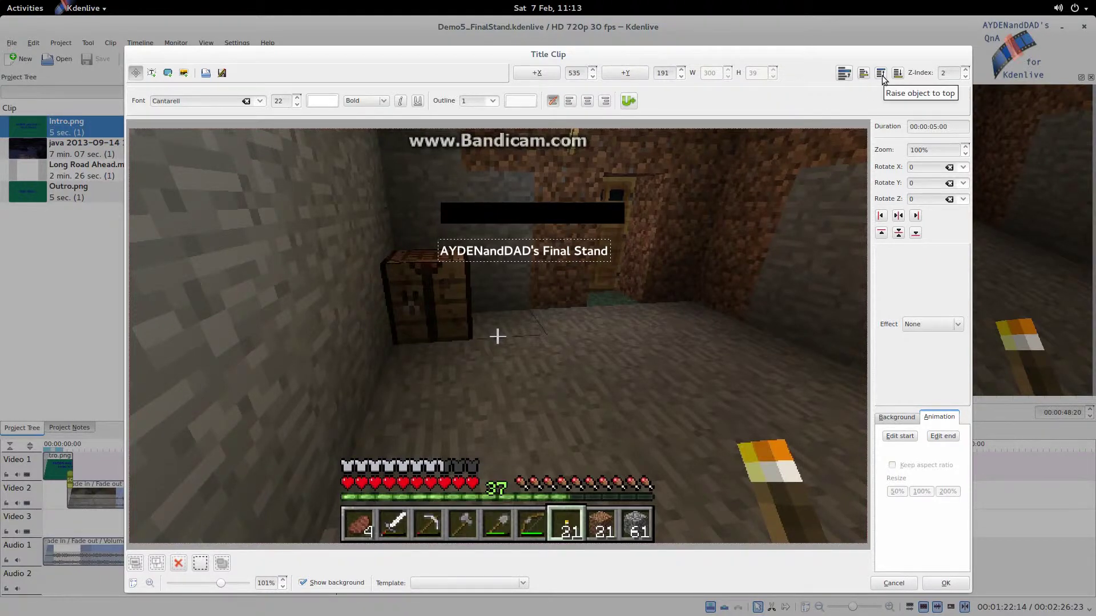
{"action": "left_click", "coordinate": [585, 214]}
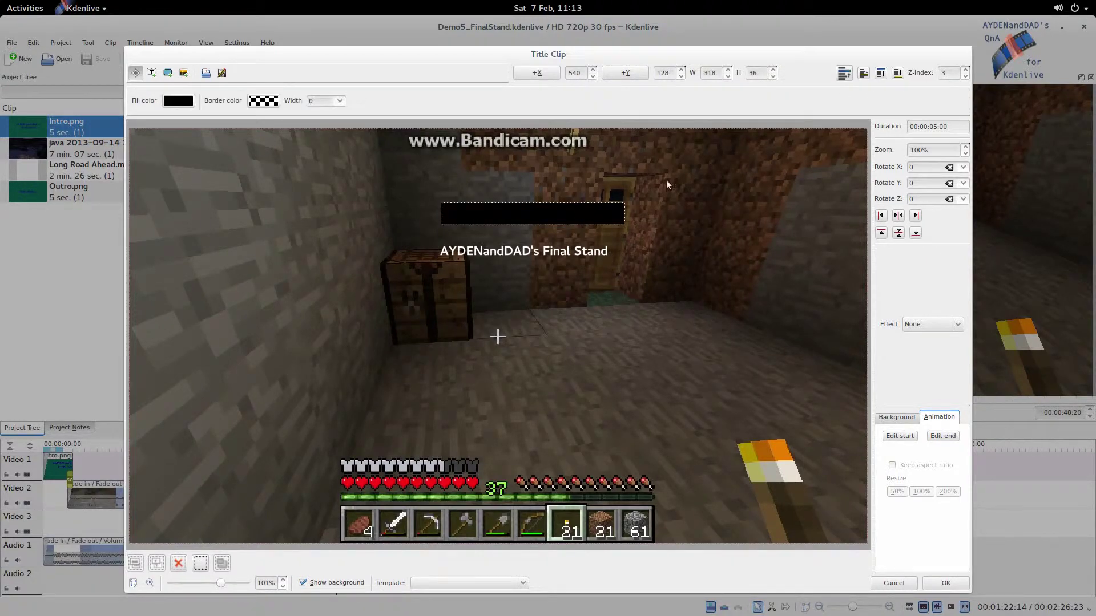
{"action": "left_click", "coordinate": [898, 73]}
{"action": "left_click_drag", "start_coordinate": [594, 211], "coordinate": [616, 144]}
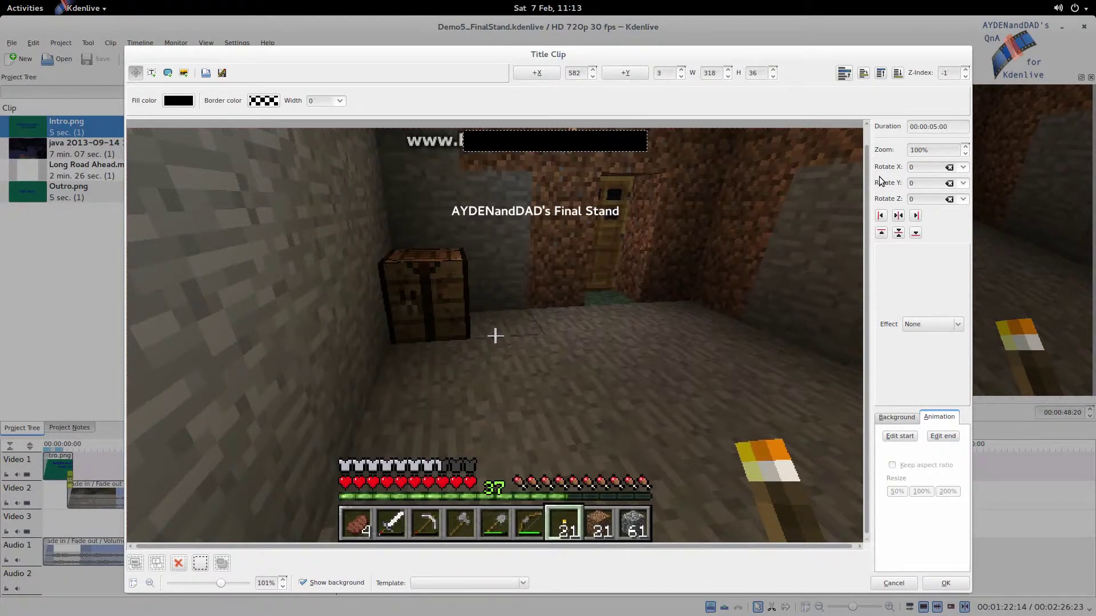
- Centre the black box and title text over the watermark and add the 5-second title to the project
{"action": "left_click", "coordinate": [899, 215]}
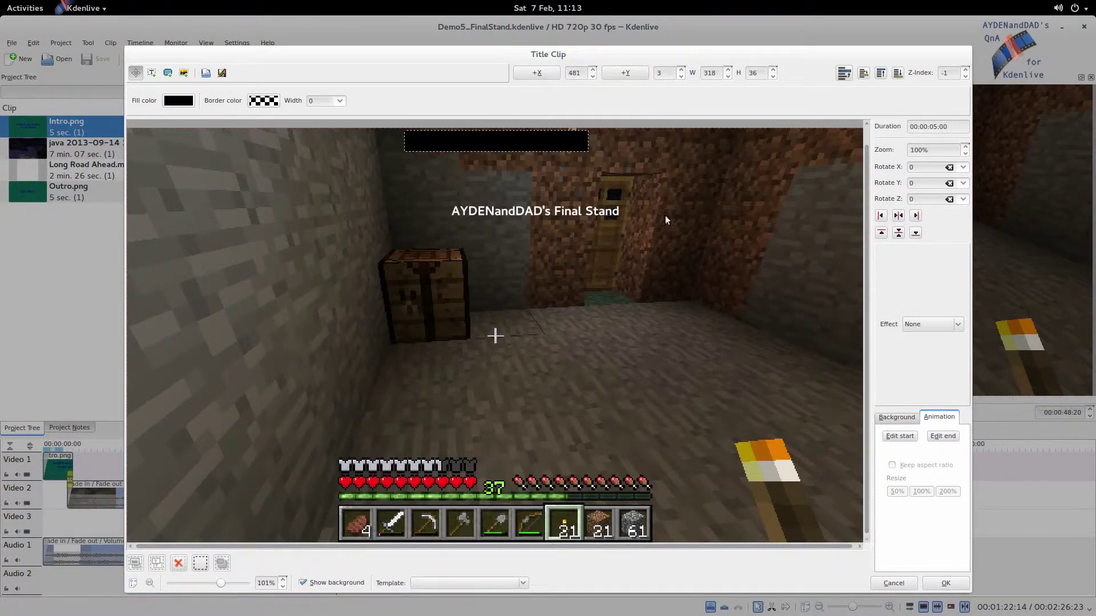
{"action": "left_click_drag", "start_coordinate": [591, 210], "coordinate": [608, 139]}
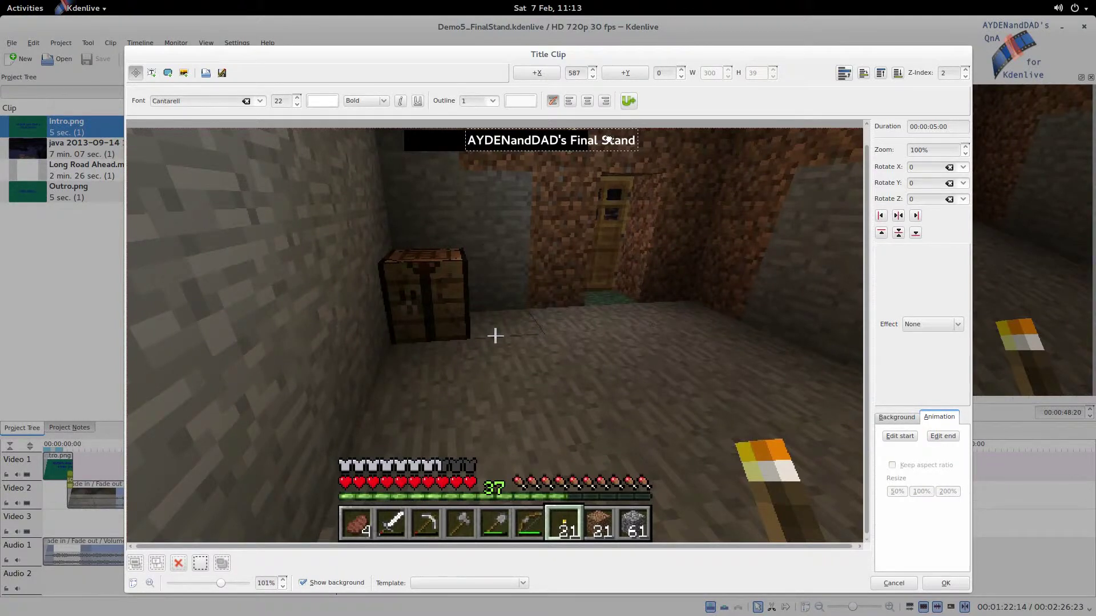
{"action": "left_click_drag", "start_coordinate": [608, 139], "coordinate": [609, 137]}
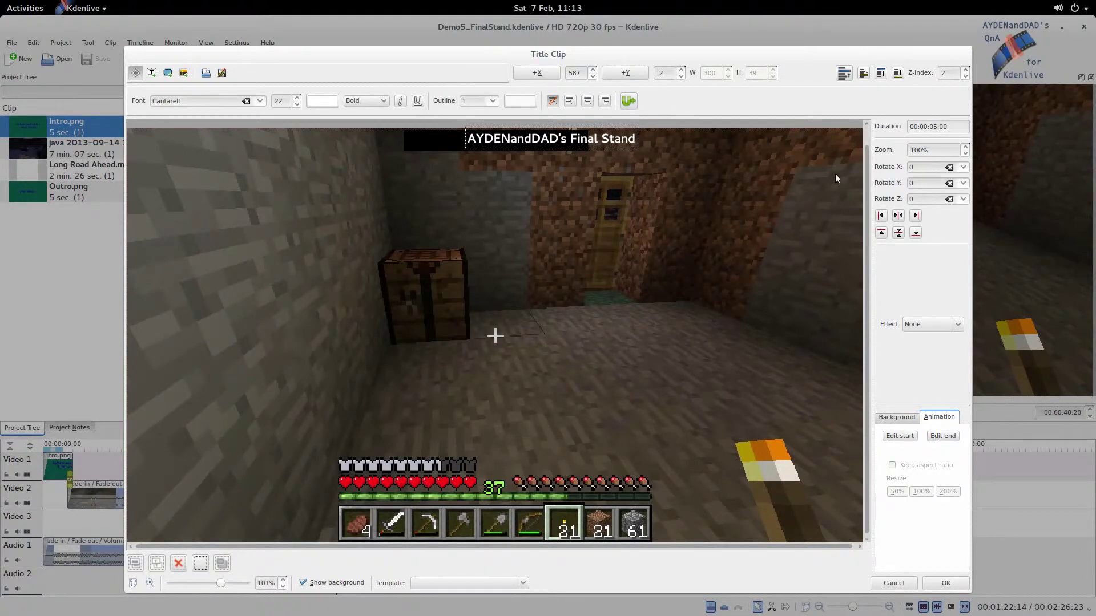
{"action": "left_click", "coordinate": [899, 216]}
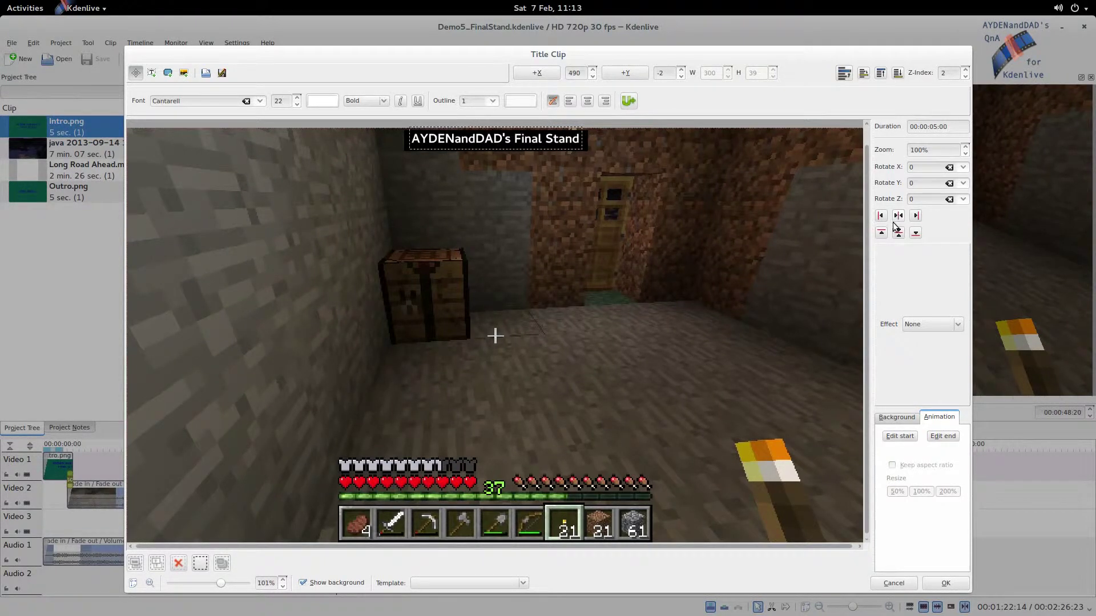
{"action": "left_click", "coordinate": [538, 361]}
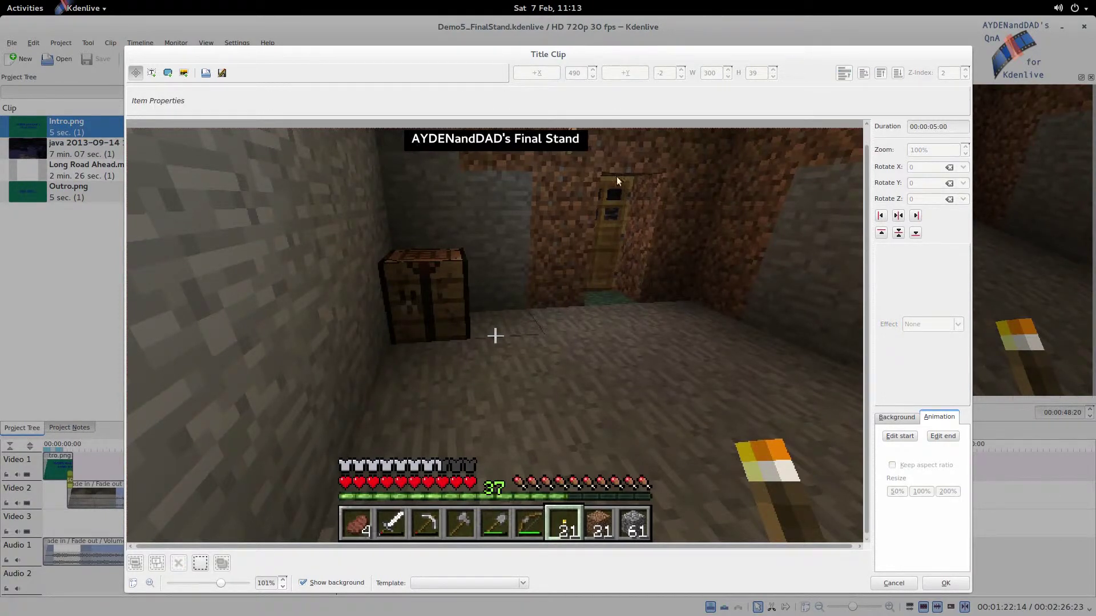
{"action": "left_click", "coordinate": [944, 585]}
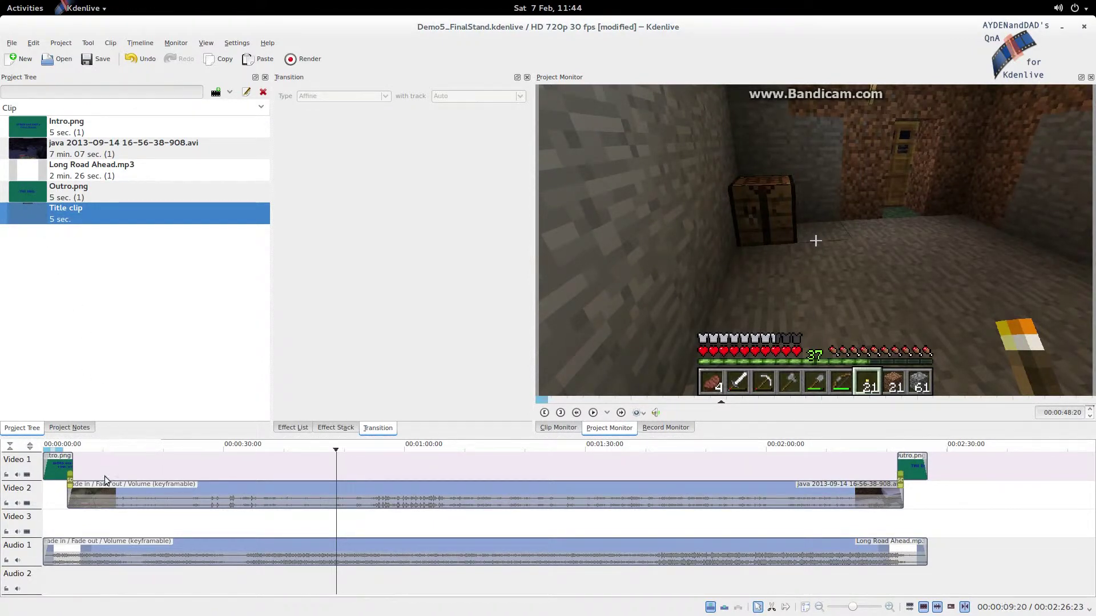
- Set the playhead just past 4 seconds and move the gameplay clip down to Video 3
{"action": "left_click", "coordinate": [64, 520]}
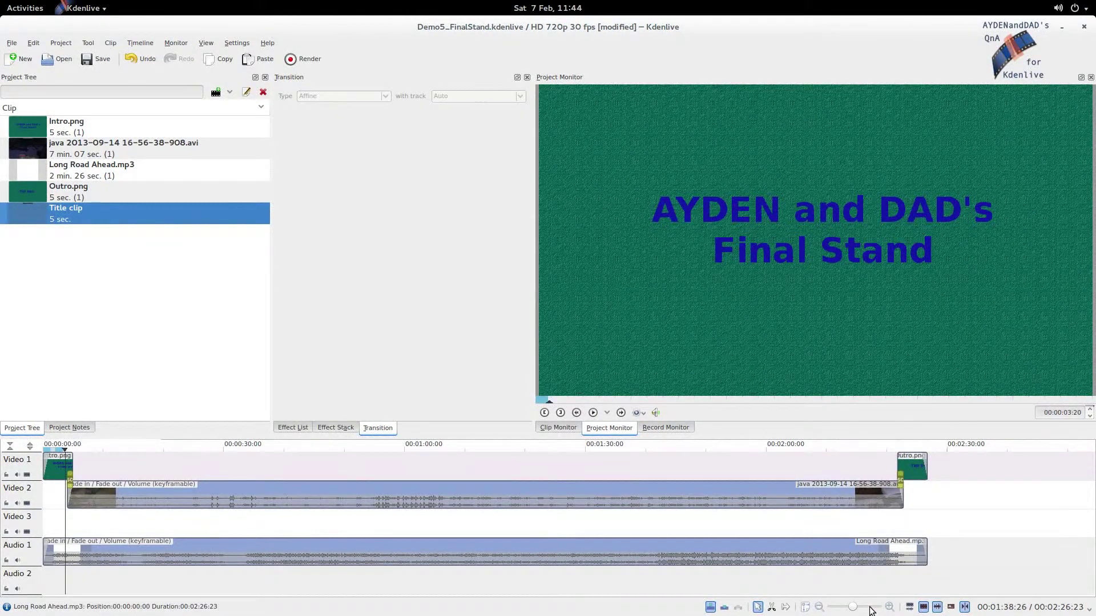
{"action": "scroll", "coordinate": [871, 611], "scroll_direction": "up", "scroll_amount": 2}
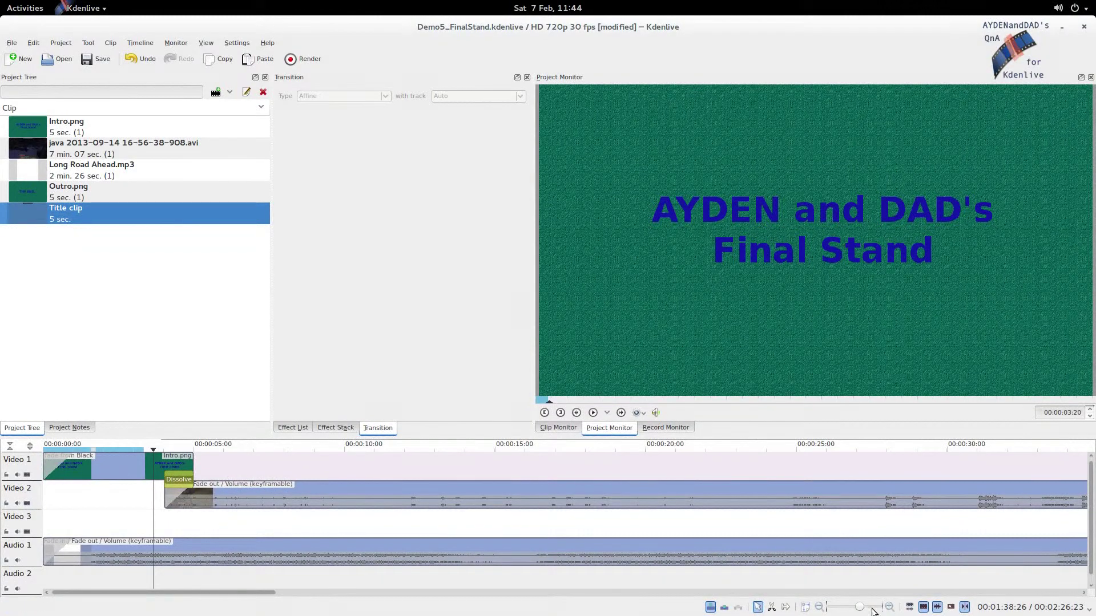
{"action": "scroll", "coordinate": [871, 610], "scroll_direction": "up", "scroll_amount": 2}
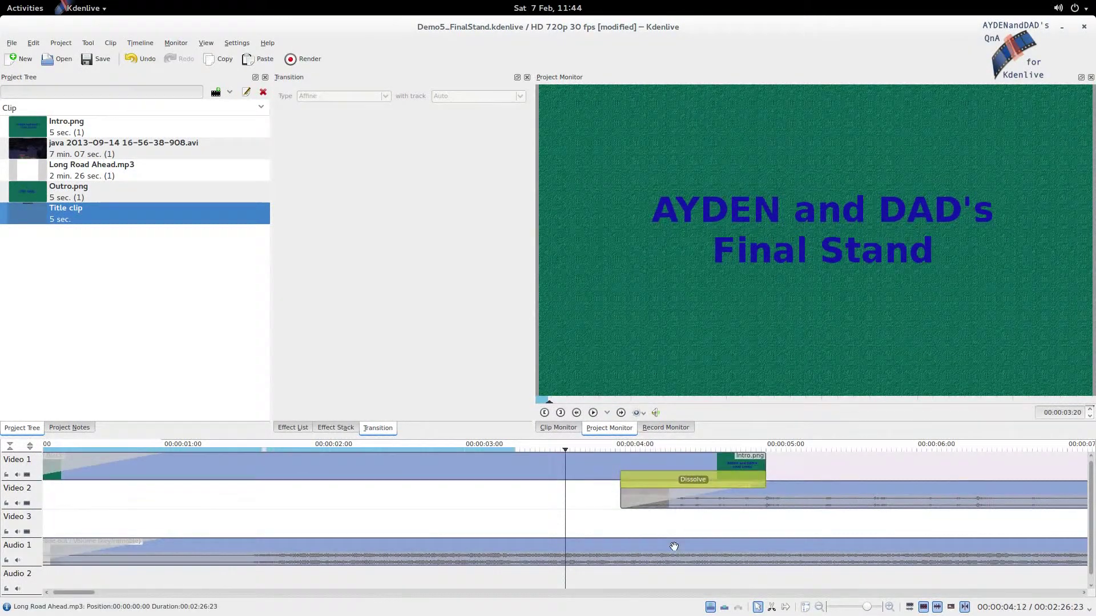
{"action": "left_click", "coordinate": [618, 522]}
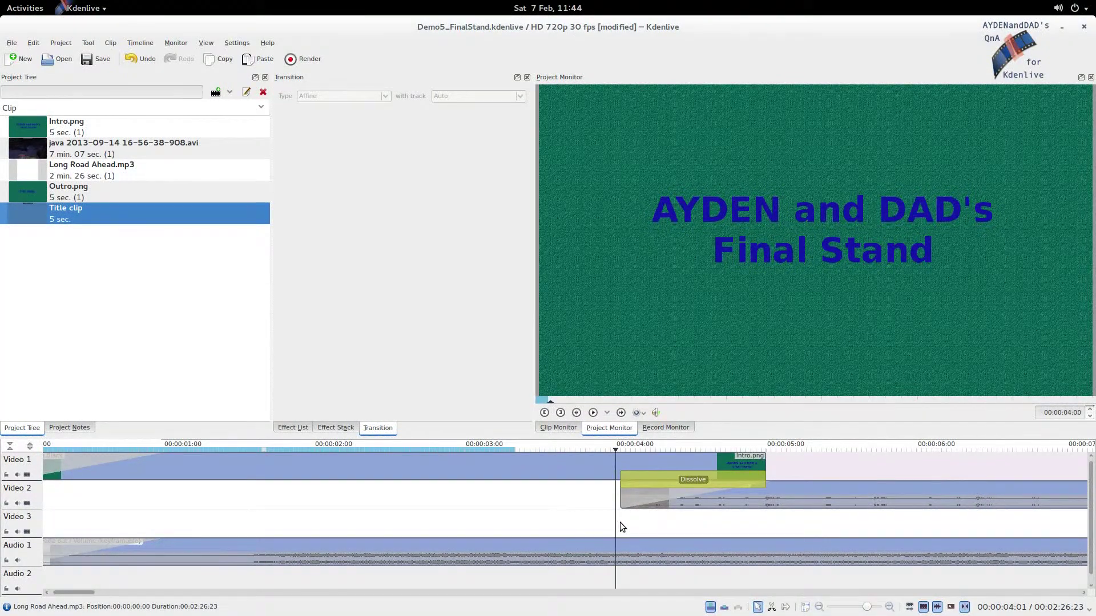
{"action": "left_click", "coordinate": [620, 524]}
{"action": "left_click_drag", "start_coordinate": [711, 490], "coordinate": [708, 518]}
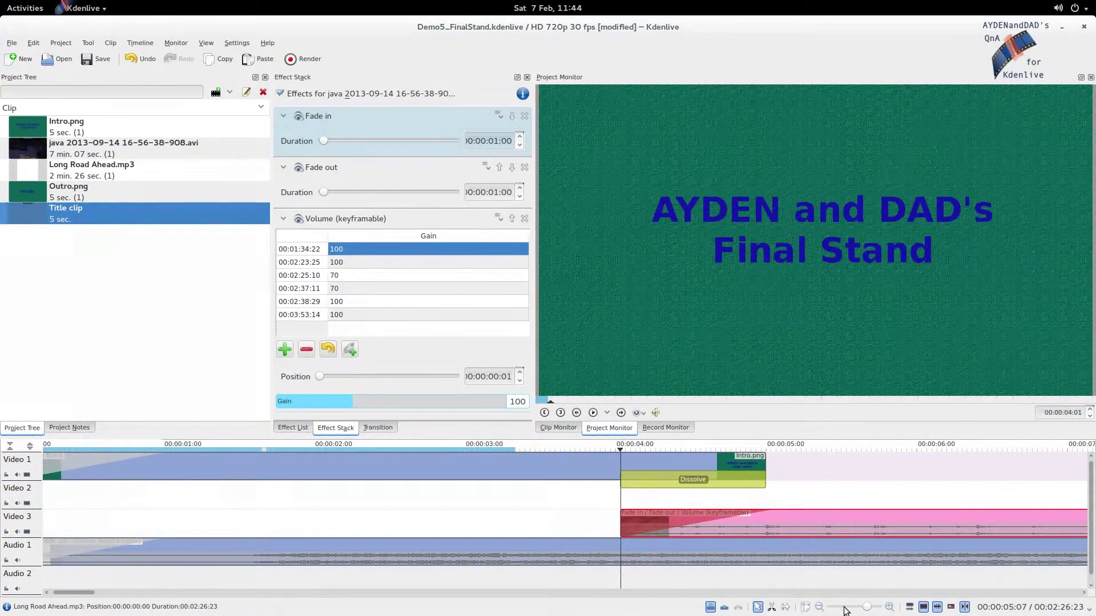
- Place the Title clip on Video 2 after the intro, starting at 00:00:04:01
{"action": "scroll", "coordinate": [845, 610], "scroll_direction": "down", "scroll_amount": 3}
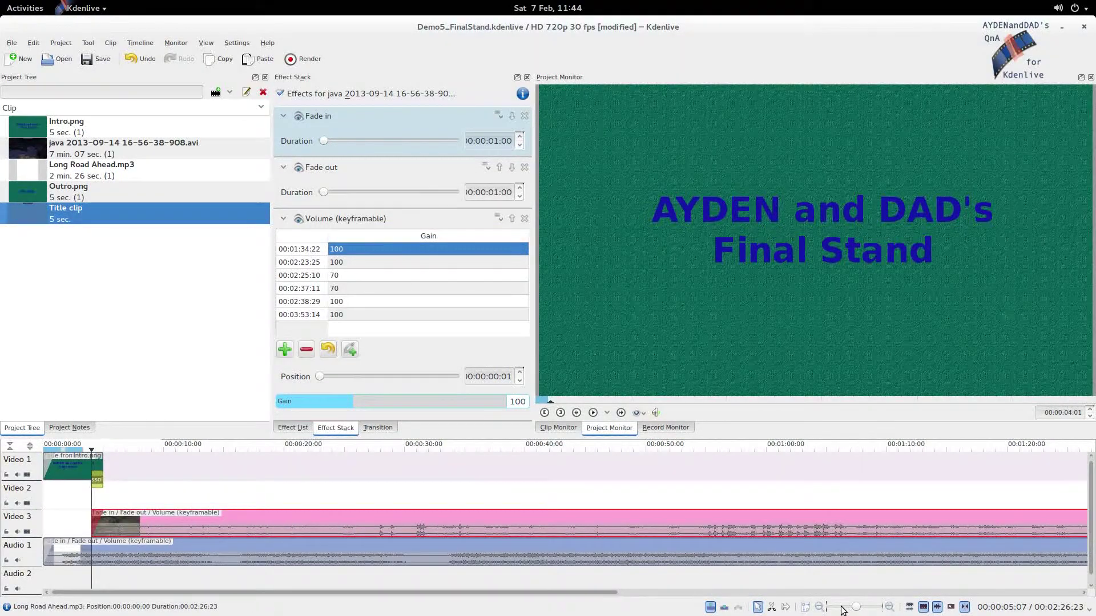
{"action": "scroll", "coordinate": [842, 611], "scroll_direction": "down", "scroll_amount": 1}
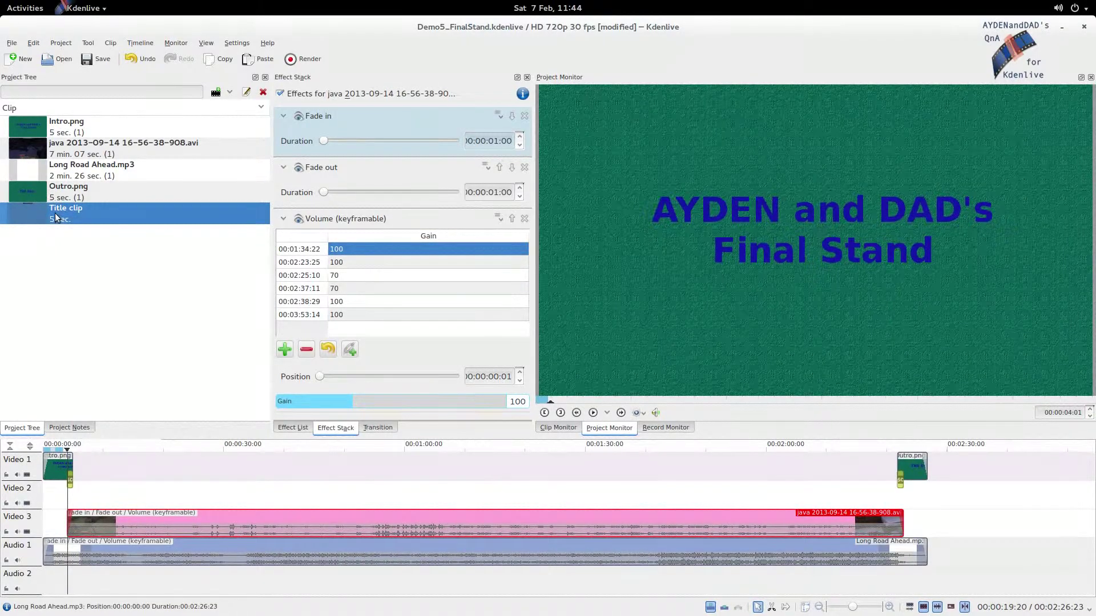
{"action": "left_click", "coordinate": [40, 213]}
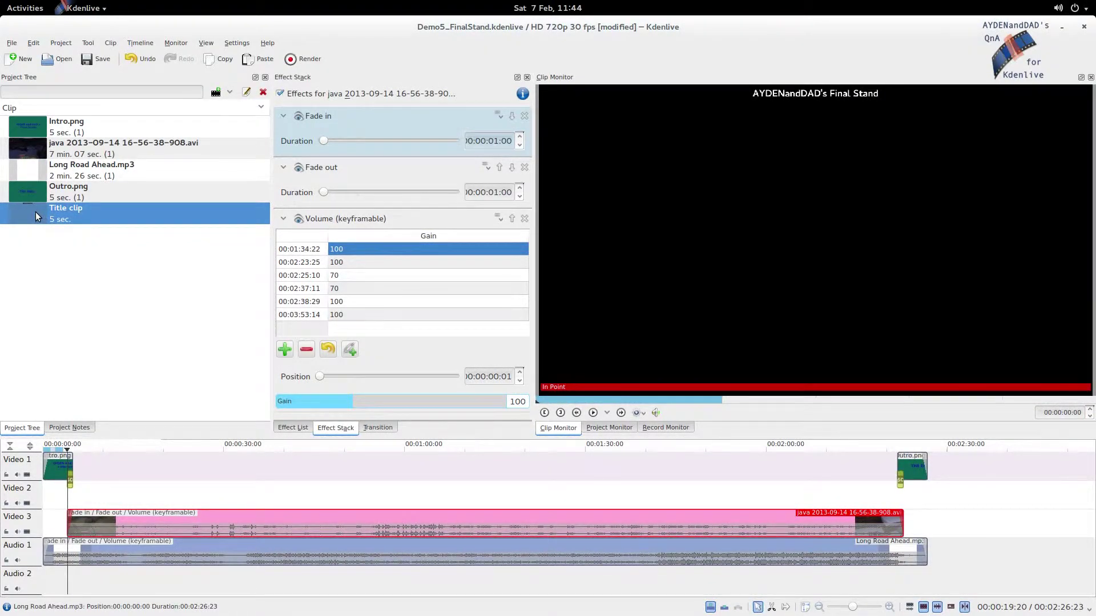
{"action": "left_click_drag", "start_coordinate": [36, 211], "coordinate": [83, 497]}
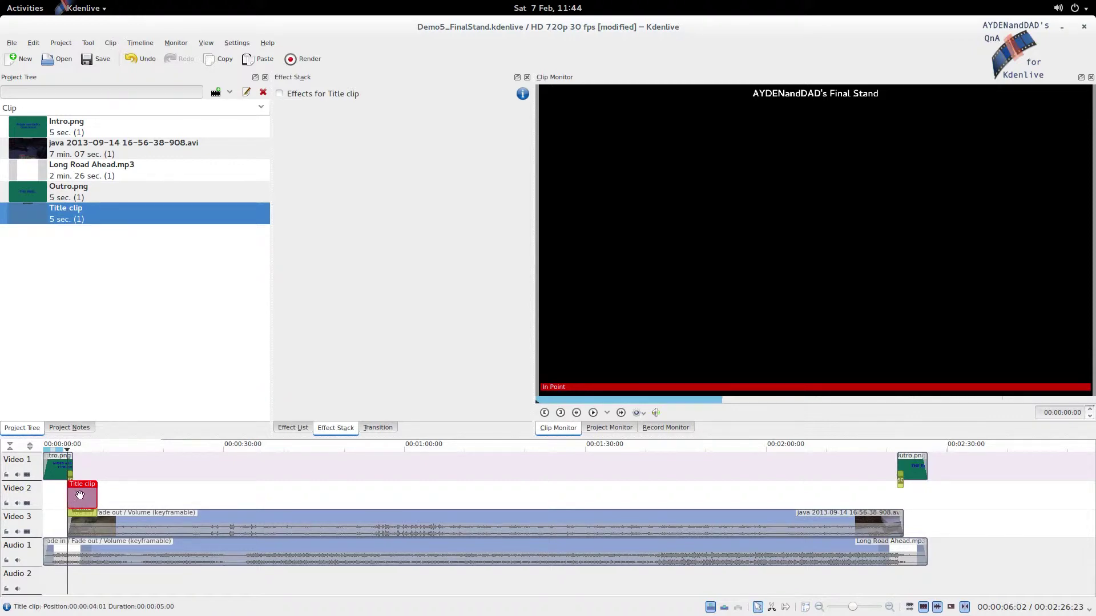
- Stretch the Title clip on Video 2 to end with the java gameplay clip, running 00:02:18:23
{"action": "left_click_drag", "start_coordinate": [92, 495], "coordinate": [900, 506]}
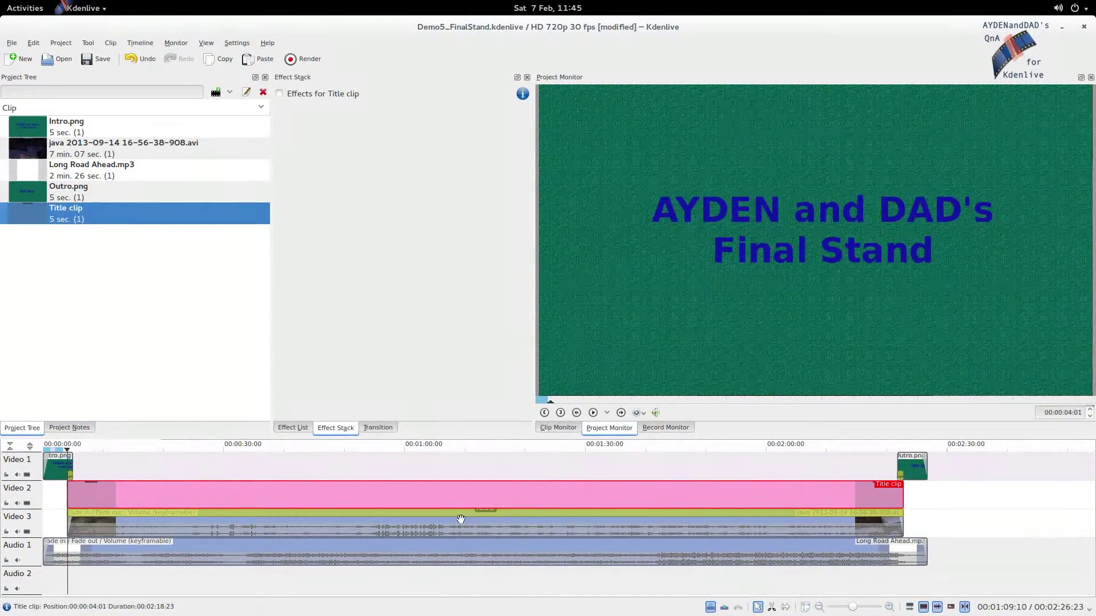
- Set the opening Dissolve at the Title clip's start to blend with Video 3
{"action": "left_click", "coordinate": [64, 498]}
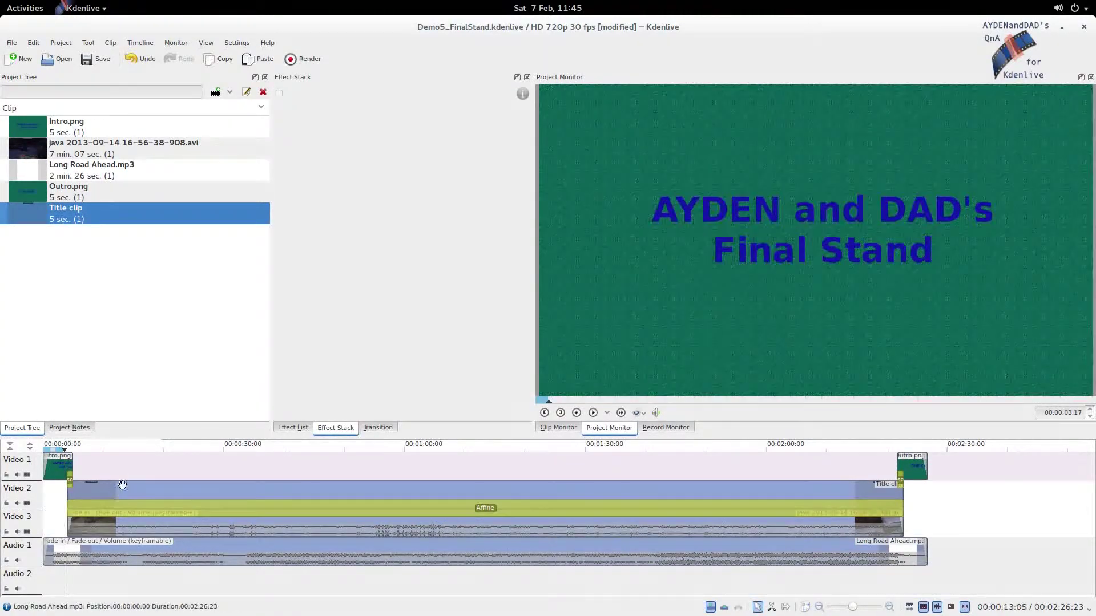
{"action": "left_click", "coordinate": [70, 479]}
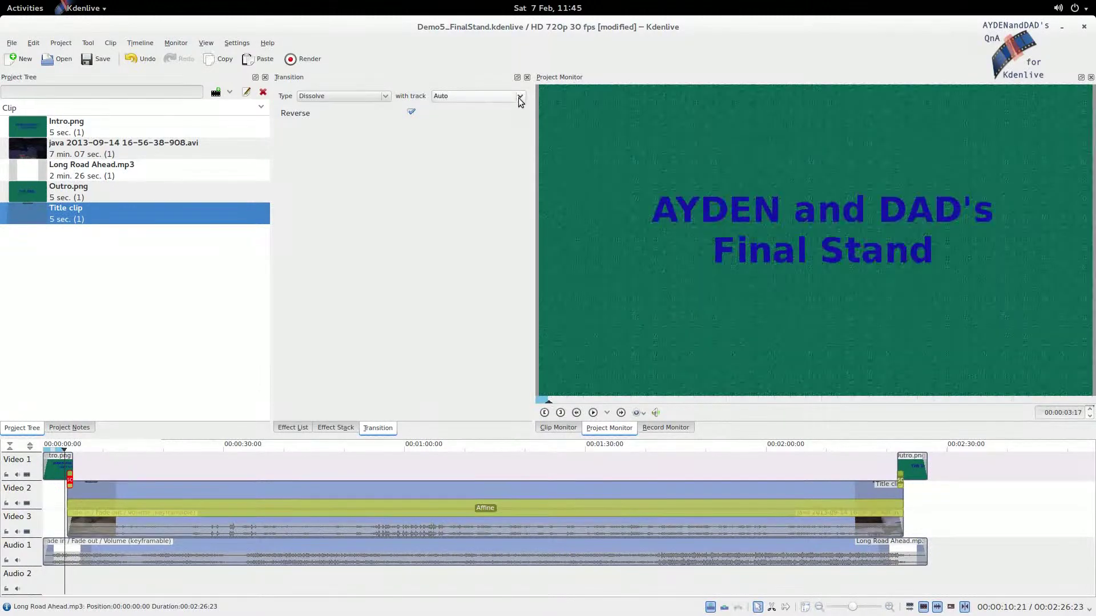
{"action": "left_click", "coordinate": [518, 96]}
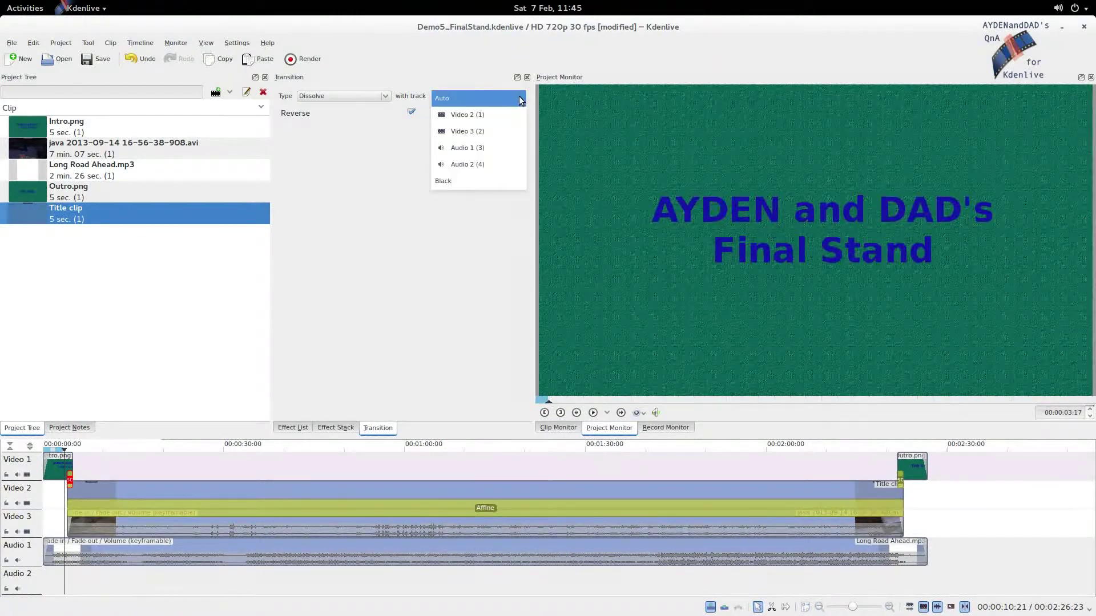
{"action": "left_click", "coordinate": [501, 131]}
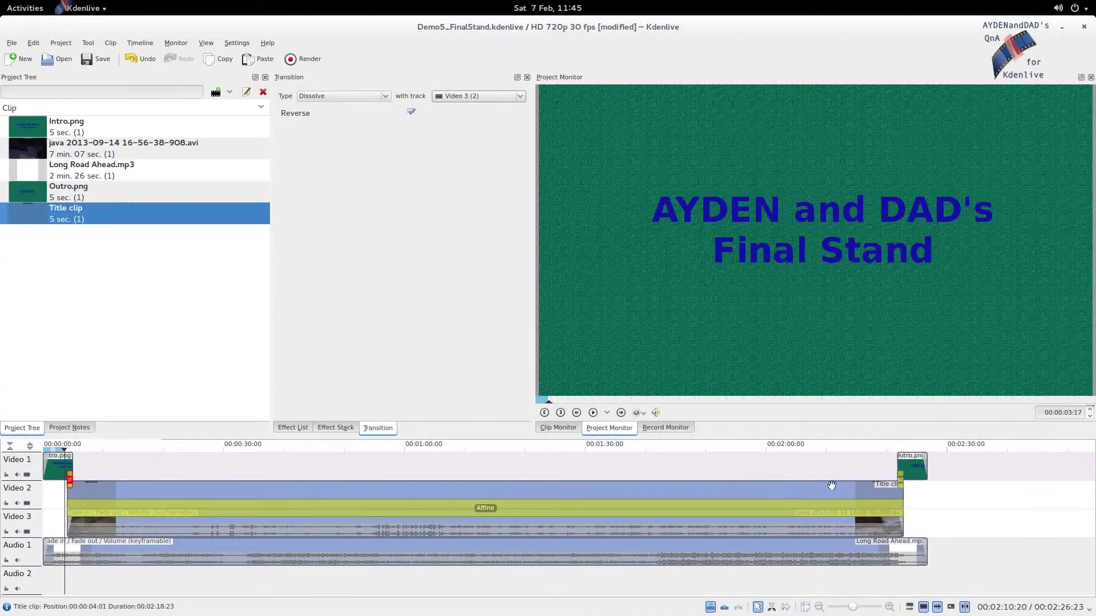
- Set the closing Dissolve to blend with Video 3, then preview the opening dissolve
{"action": "left_click", "coordinate": [900, 480]}
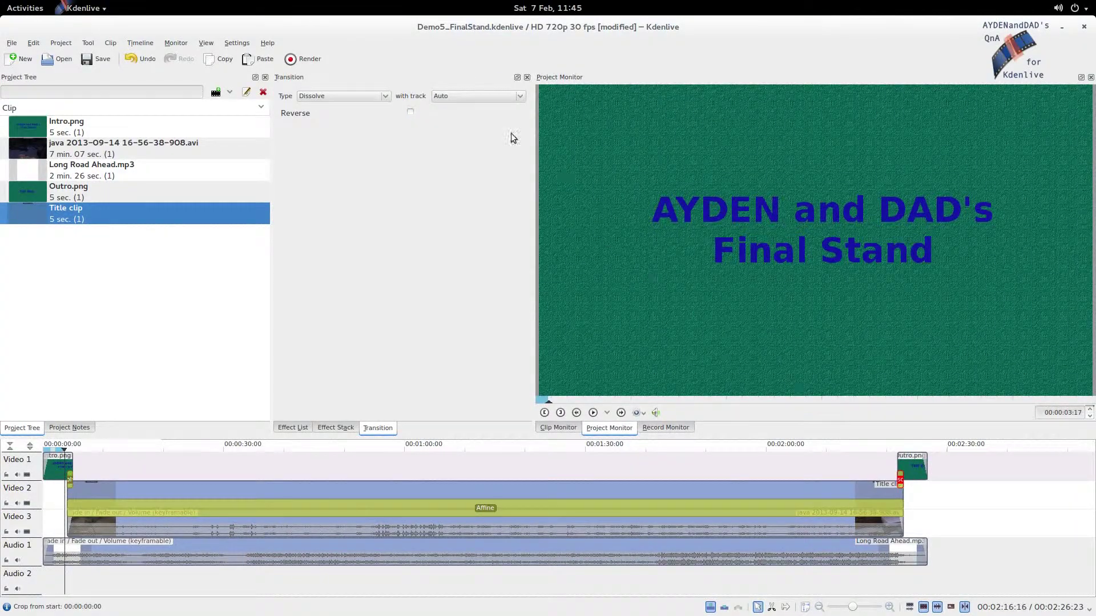
{"action": "left_click", "coordinate": [514, 97]}
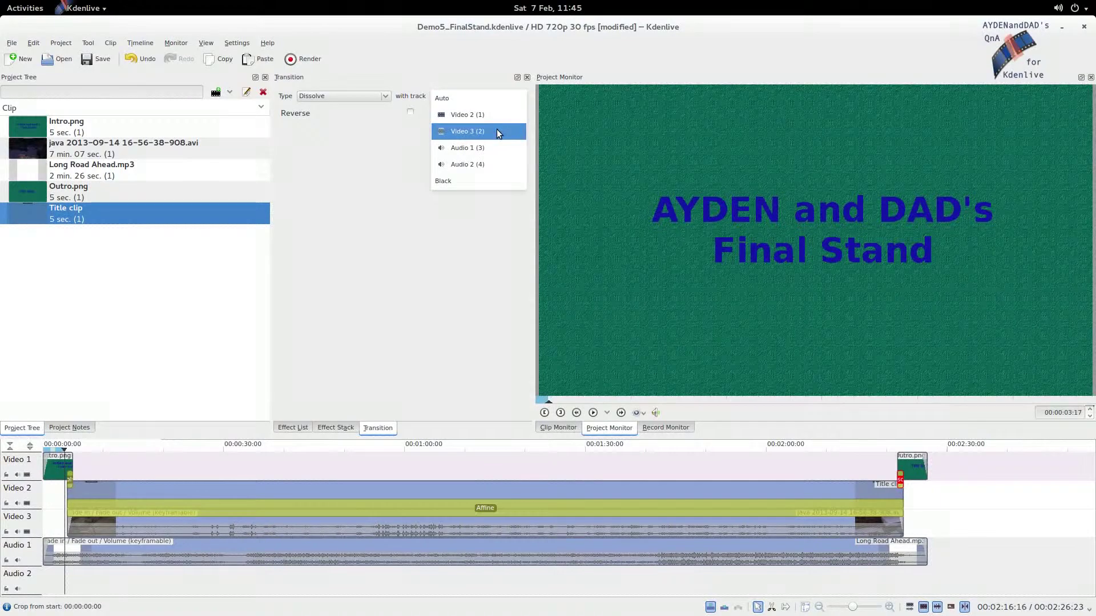
{"action": "left_click", "coordinate": [501, 130]}
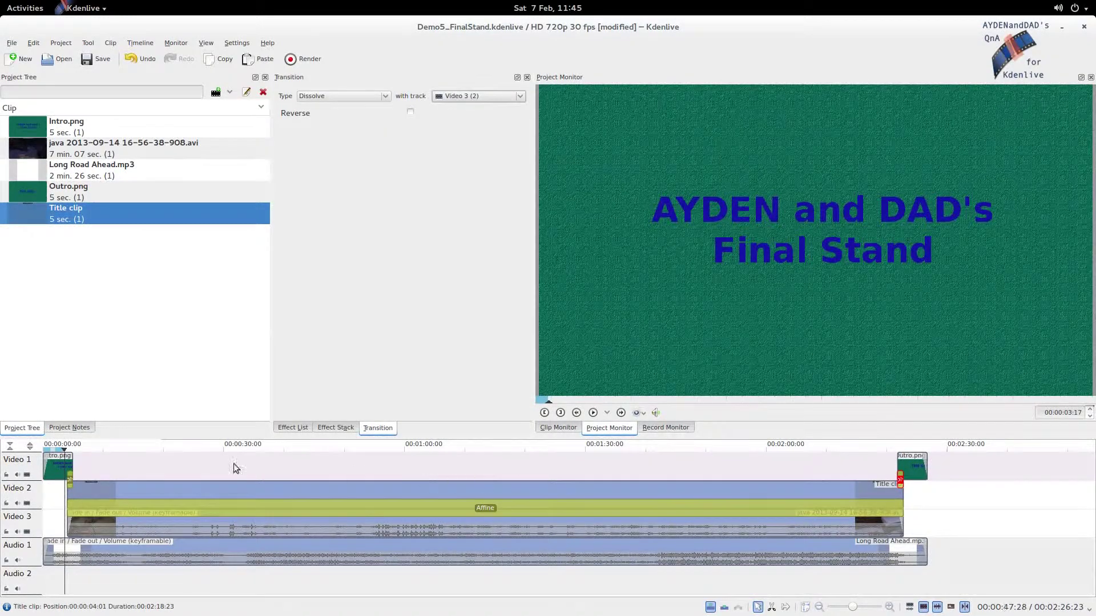
{"action": "left_click", "coordinate": [68, 585]}
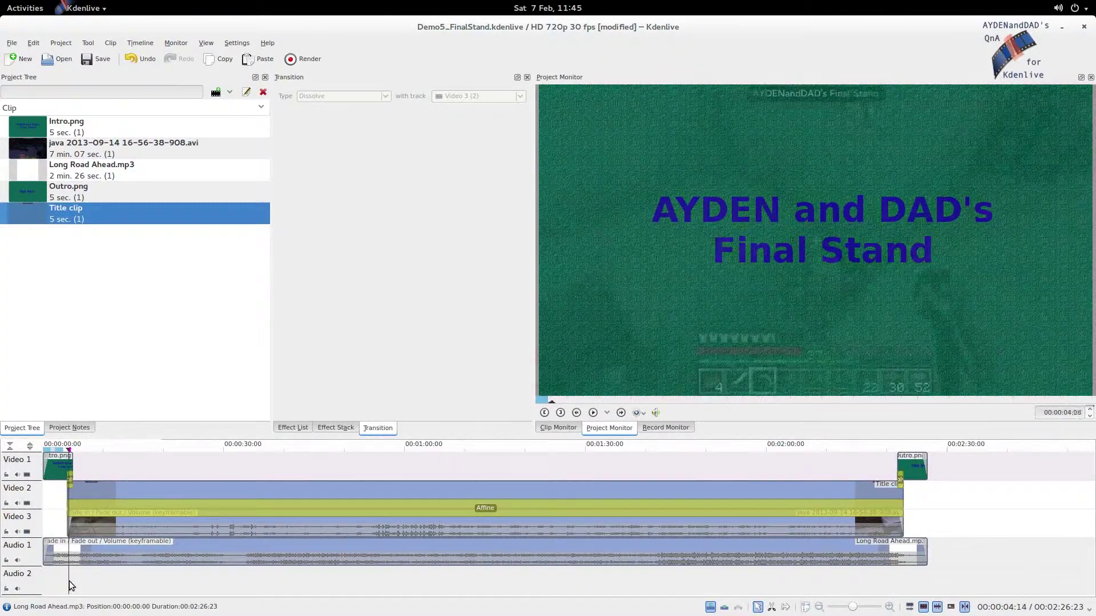
{"action": "left_click_drag", "start_coordinate": [68, 581], "coordinate": [83, 595]}
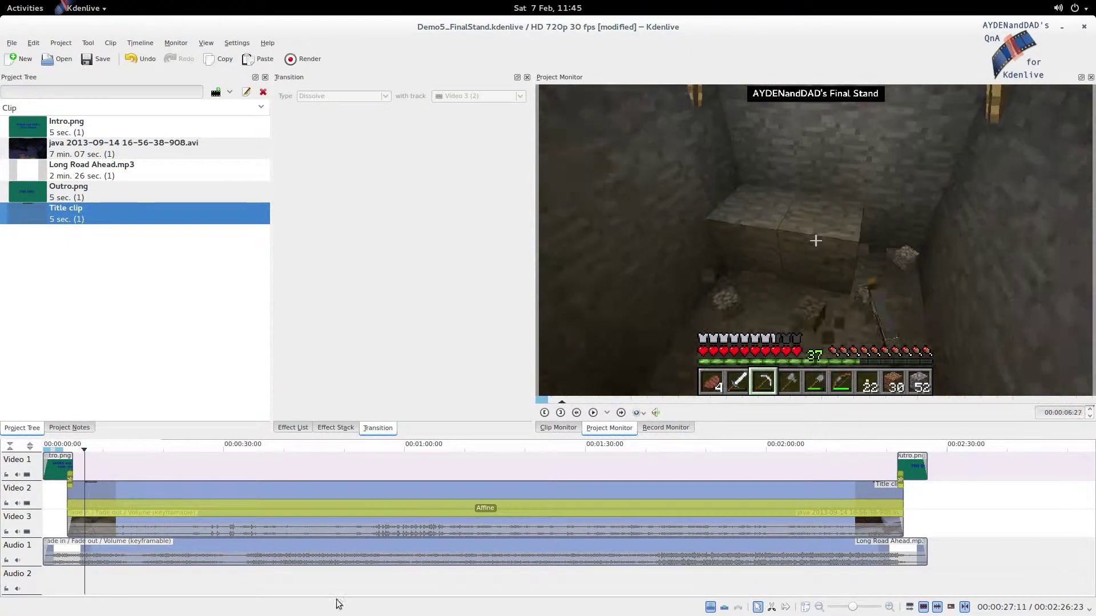
{"action": "left_click", "coordinate": [900, 479]}
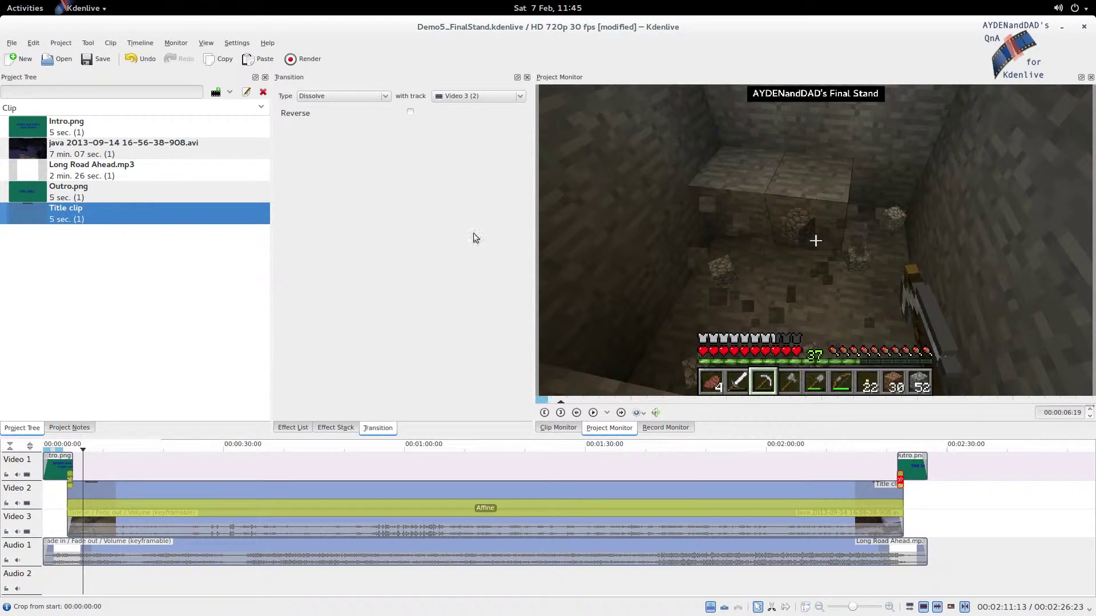
{"action": "mouse_move", "coordinate": [885, 580]}
{"action": "left_mouse_down"}
{"action": "mouse_move", "coordinate": [908, 577]}
{"action": "mouse_move", "coordinate": [895, 577]}
{"action": "left_mouse_up"}
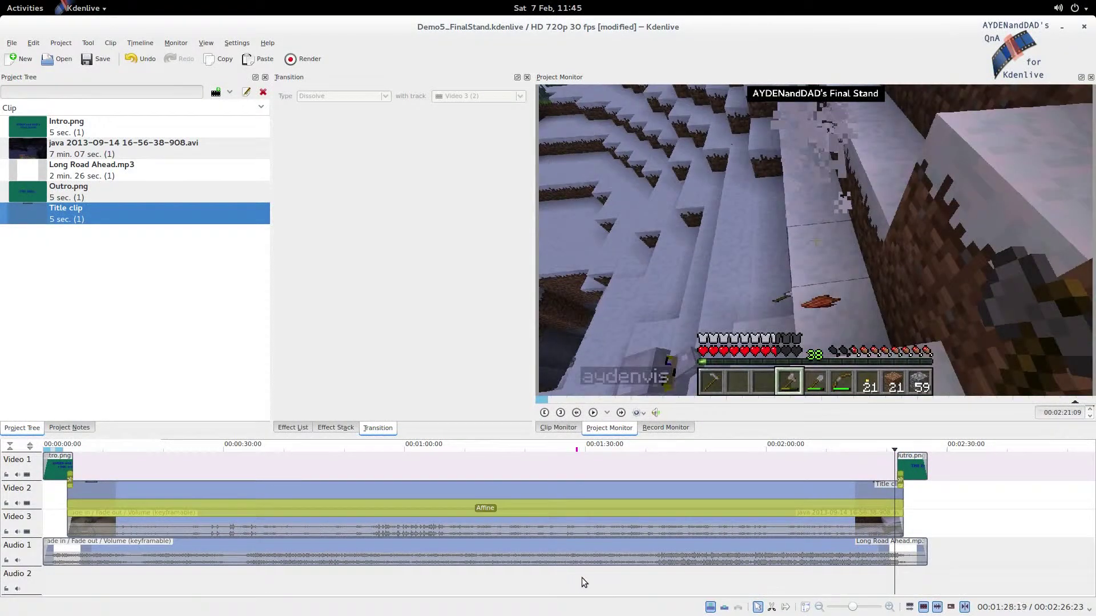
{"action": "left_click_drag", "start_coordinate": [582, 578], "coordinate": [488, 577]}
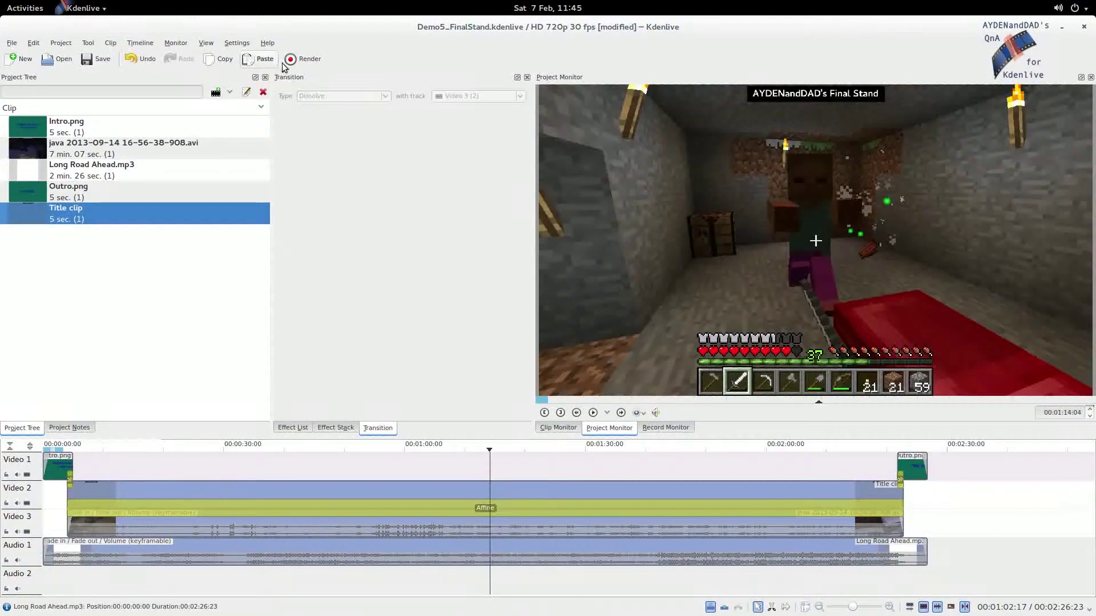
- Change the render output name to Demo5_FinalStand.mp4, render to file, then clean up the finished job
{"action": "left_click", "coordinate": [293, 59]}
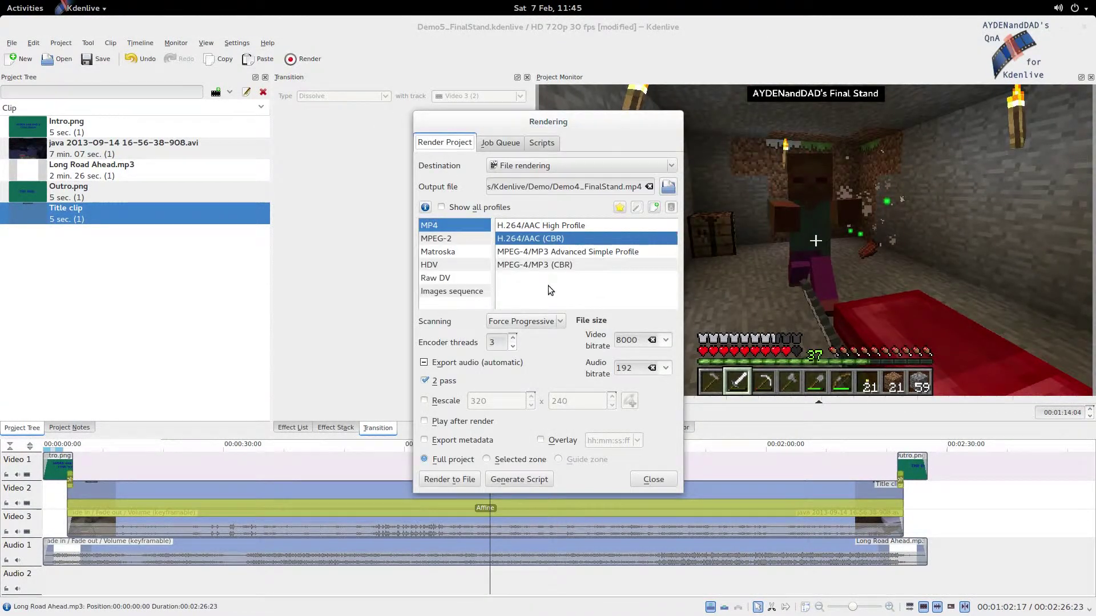
{"action": "double_click", "coordinate": [575, 187]}
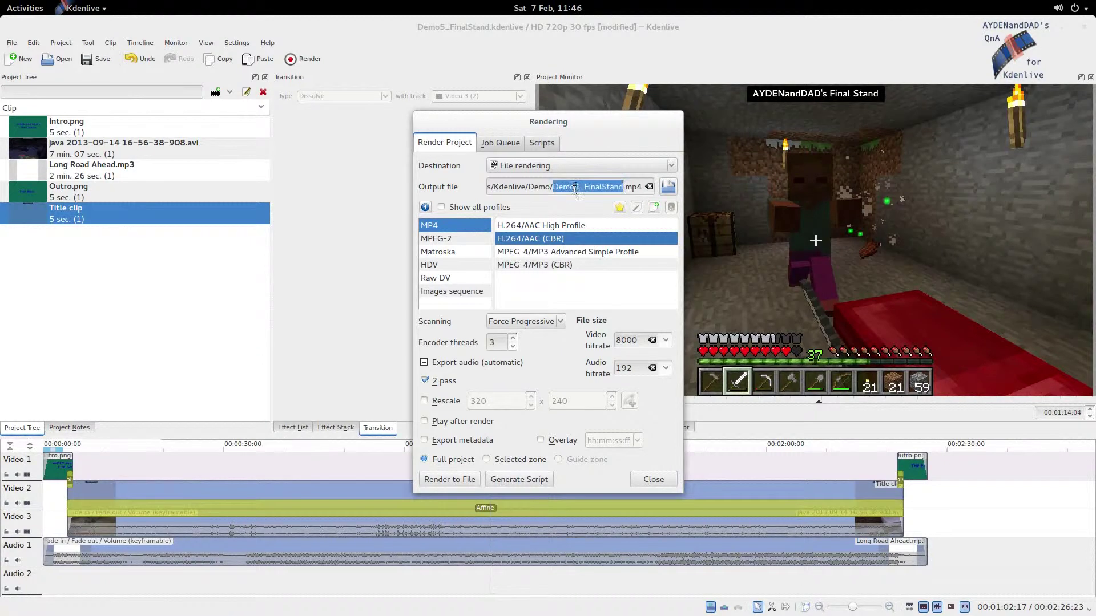
{"action": "left_click", "coordinate": [575, 188]}
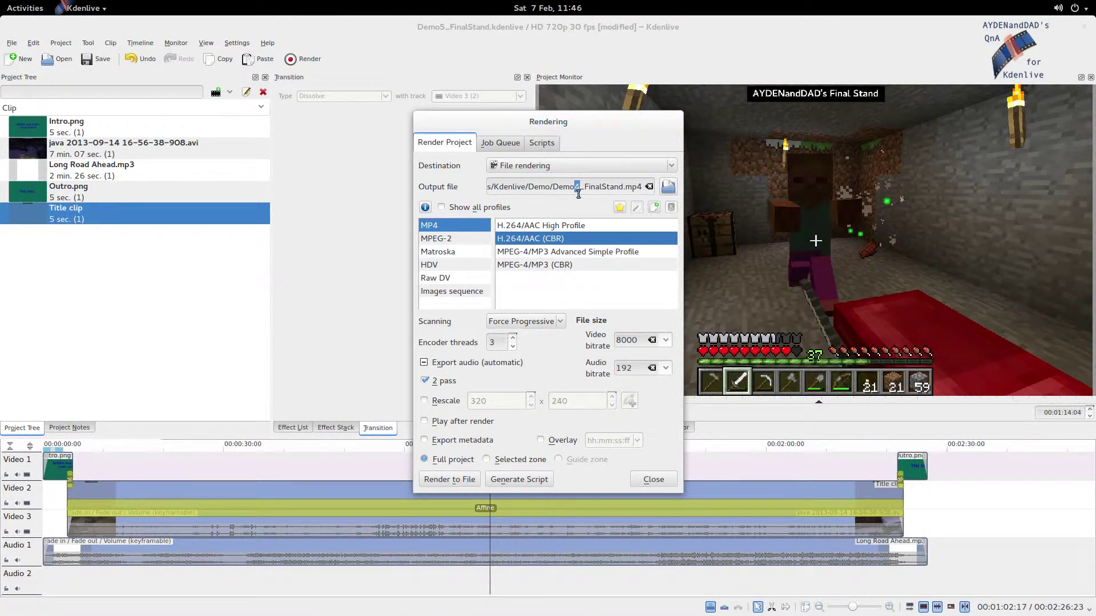
{"action": "type", "text": "5"}
{"action": "left_click", "coordinate": [456, 483]}
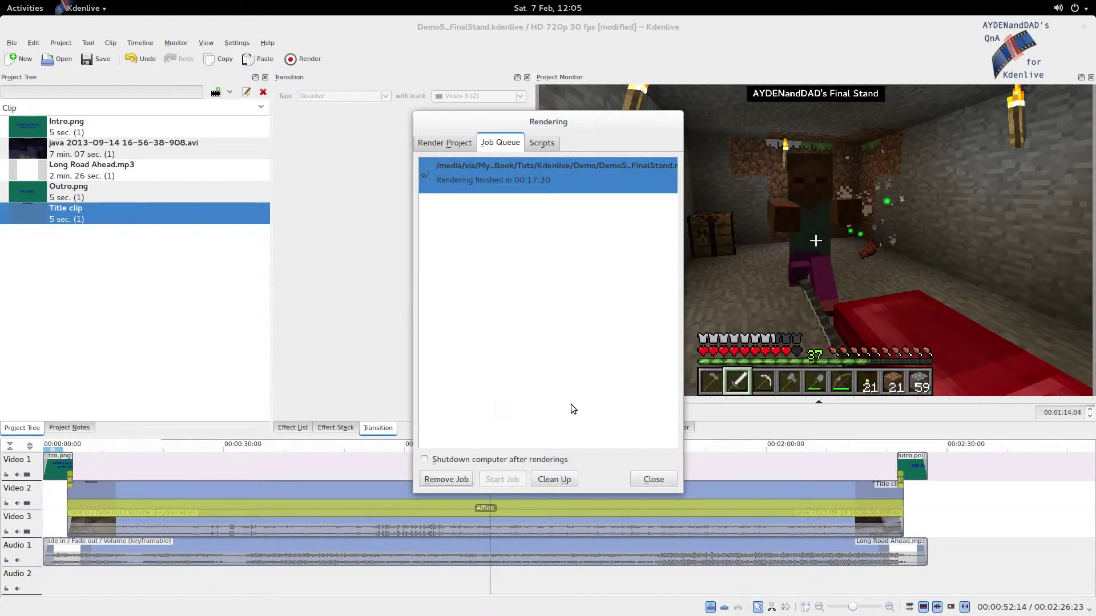
{"action": "left_click", "coordinate": [565, 482]}
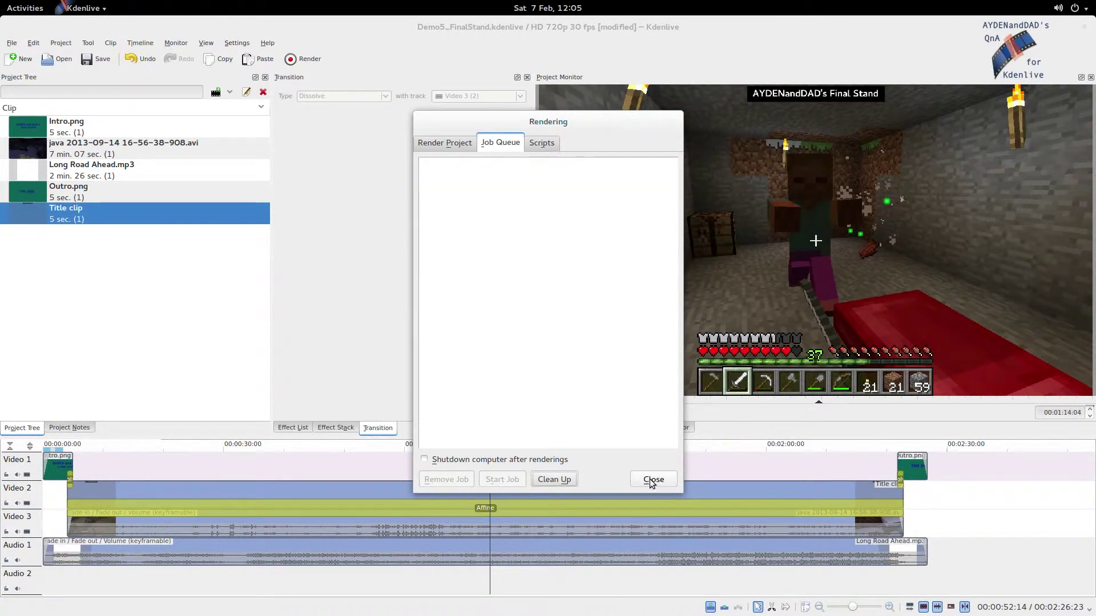
- Close the render window and watch Demo5_FinalStand.mp4 from the Demo folder in Videos
{"action": "left_click", "coordinate": [651, 480]}
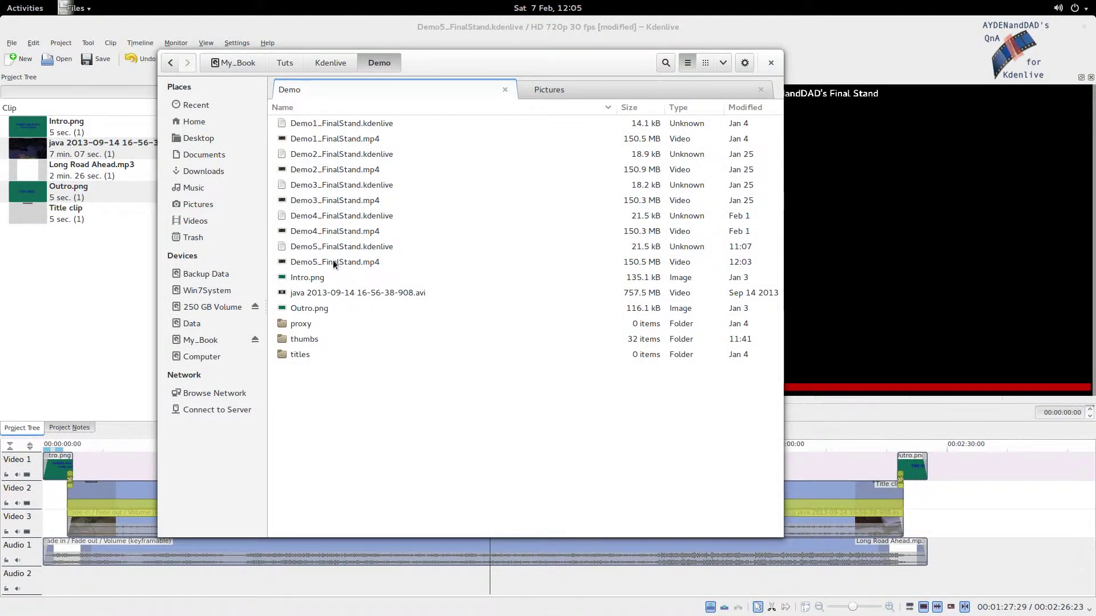
{"action": "double_click", "coordinate": [334, 261]}
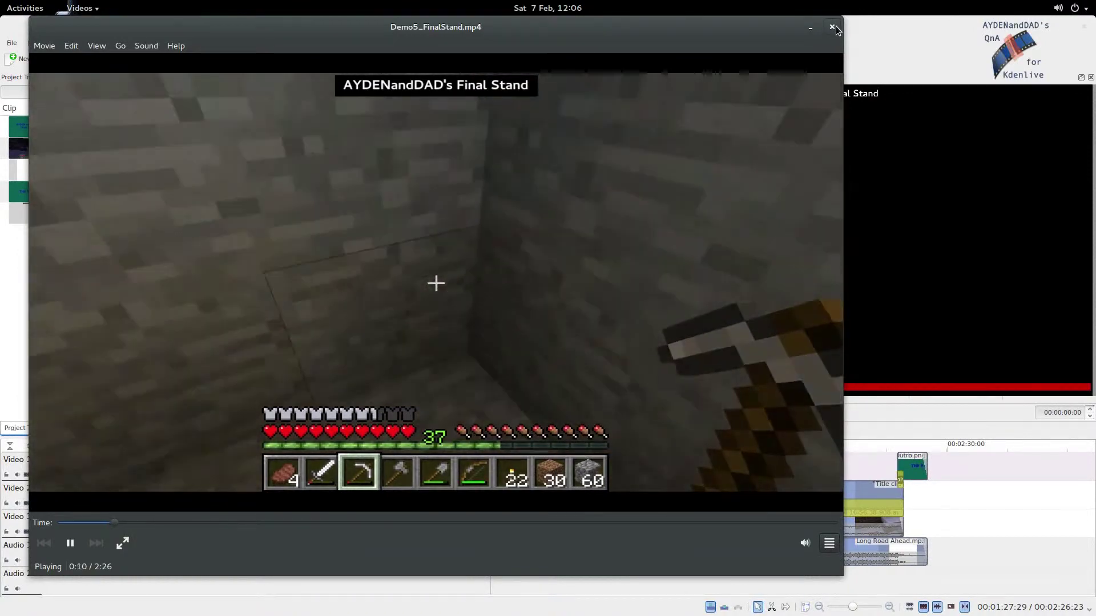
{"action": "left_click", "coordinate": [833, 27]}
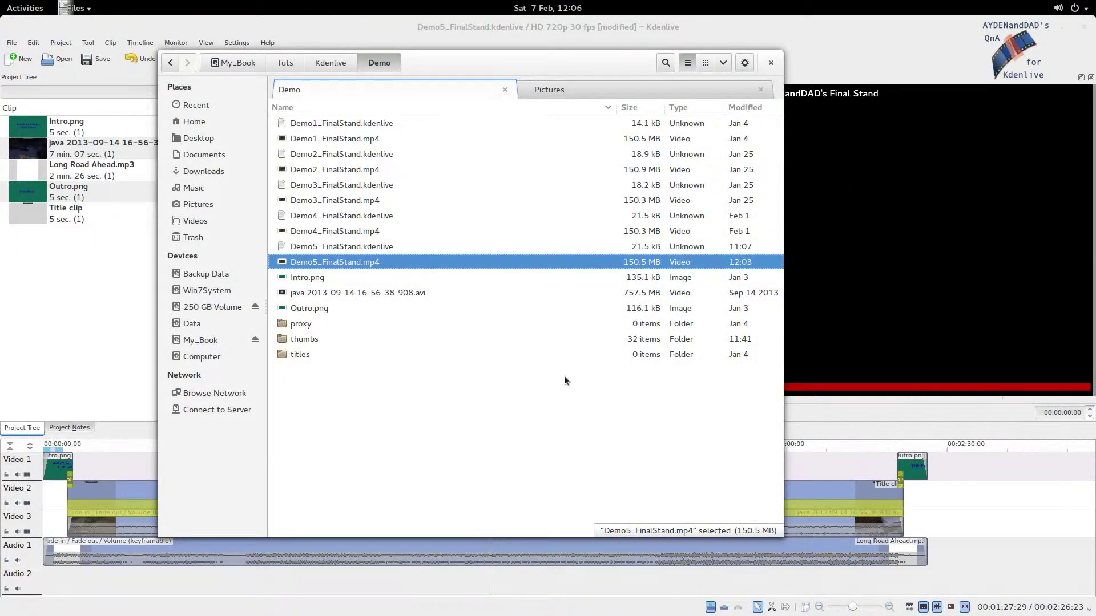
- Close the file browser and move the Kdenlive playhead to about 1:19
{"action": "left_click", "coordinate": [142, 363]}
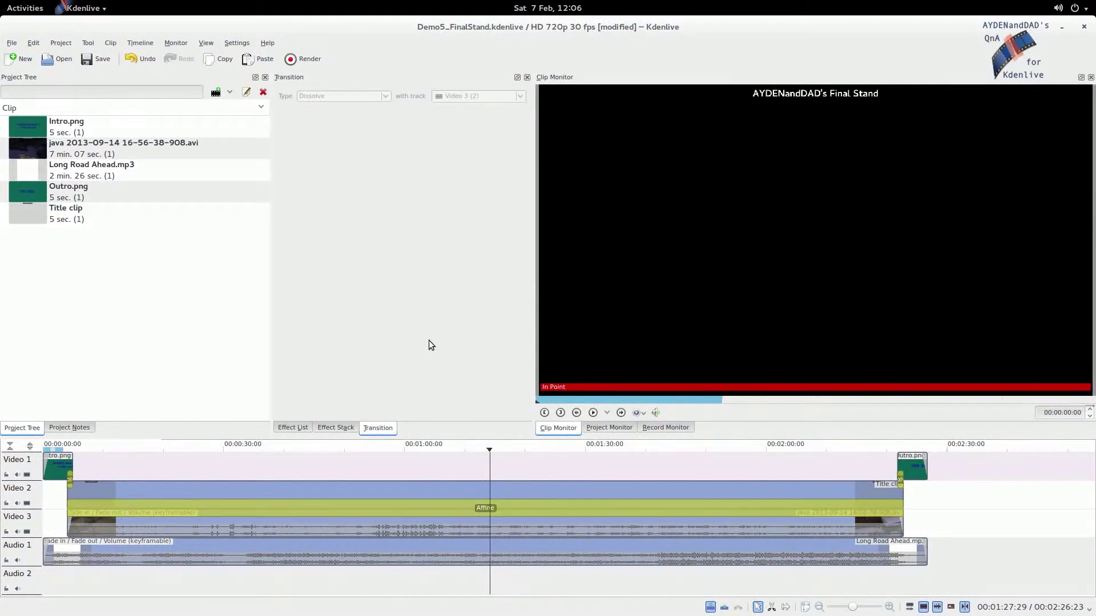
{"action": "left_click", "coordinate": [522, 473]}
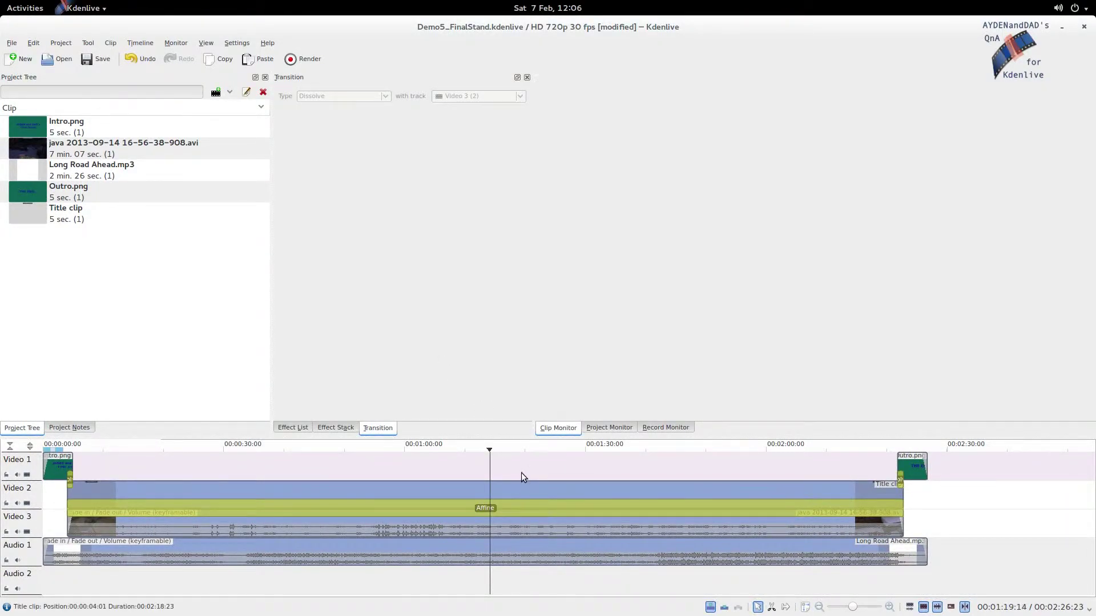